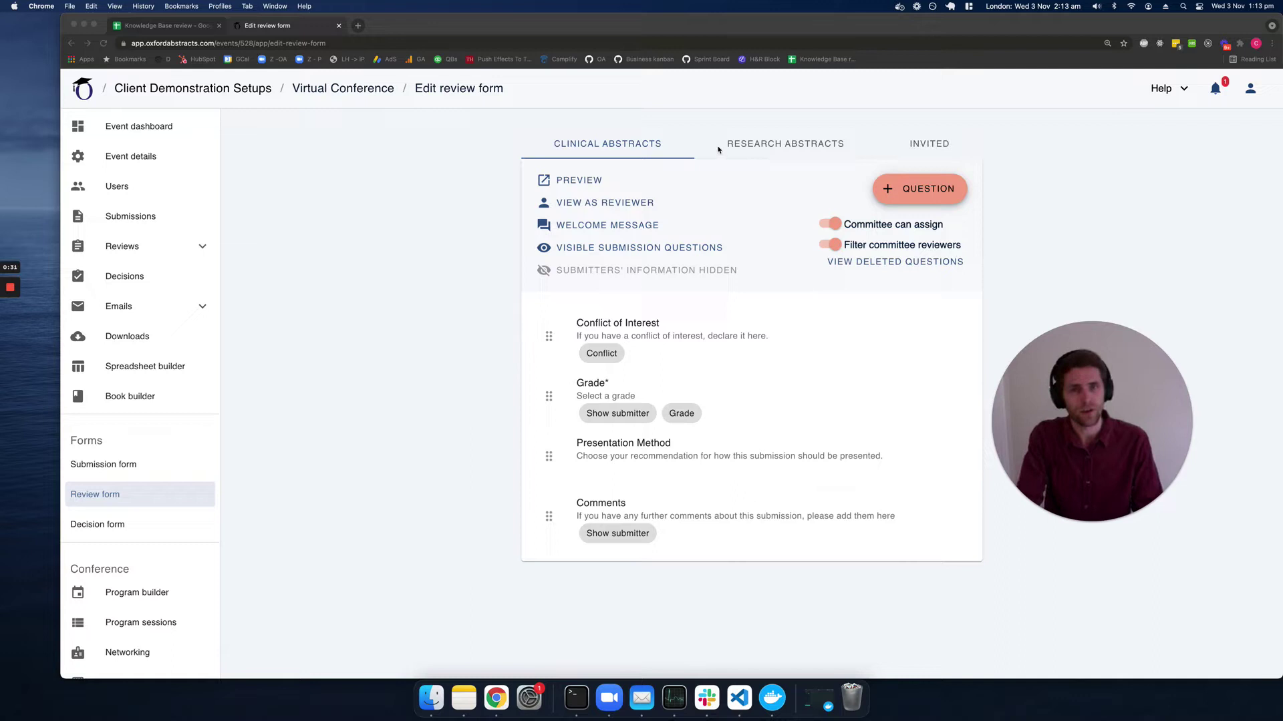
Compare the Research Abstracts and Invited review forms, then return to the Clinical Abstracts form.
{"action": "left_click", "coordinate": [760, 152]}
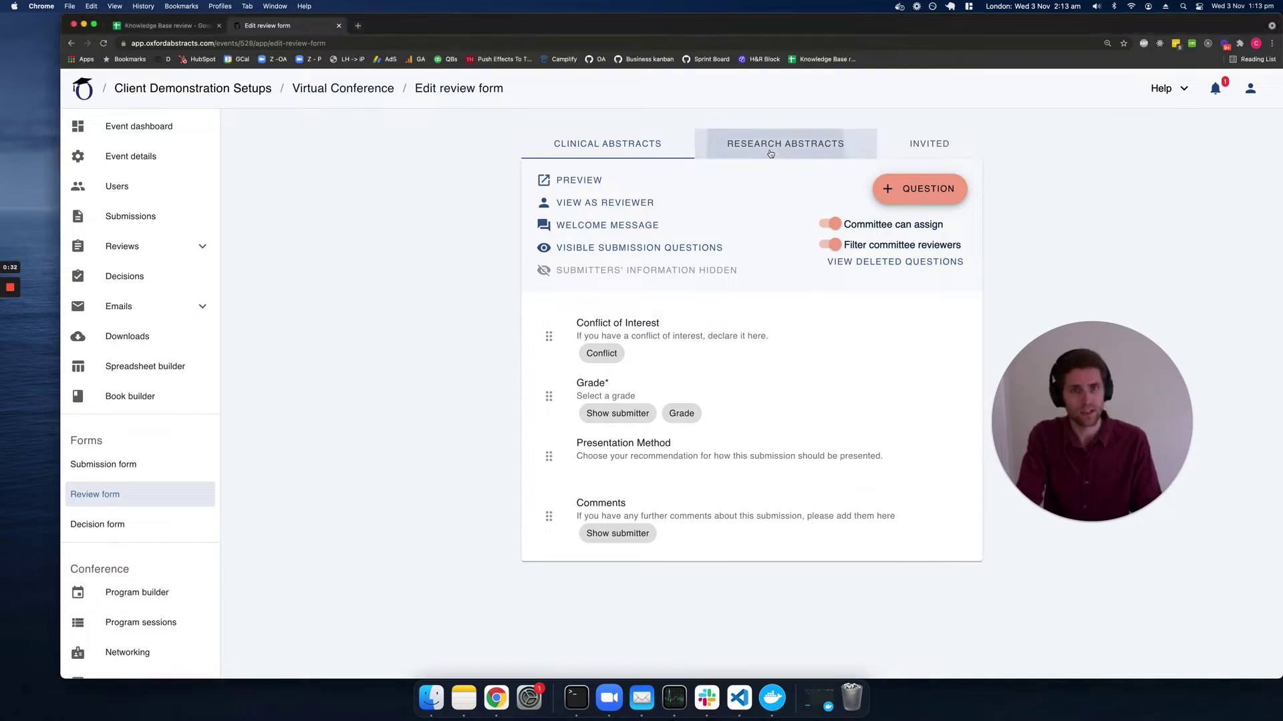
{"action": "left_click", "coordinate": [915, 147]}
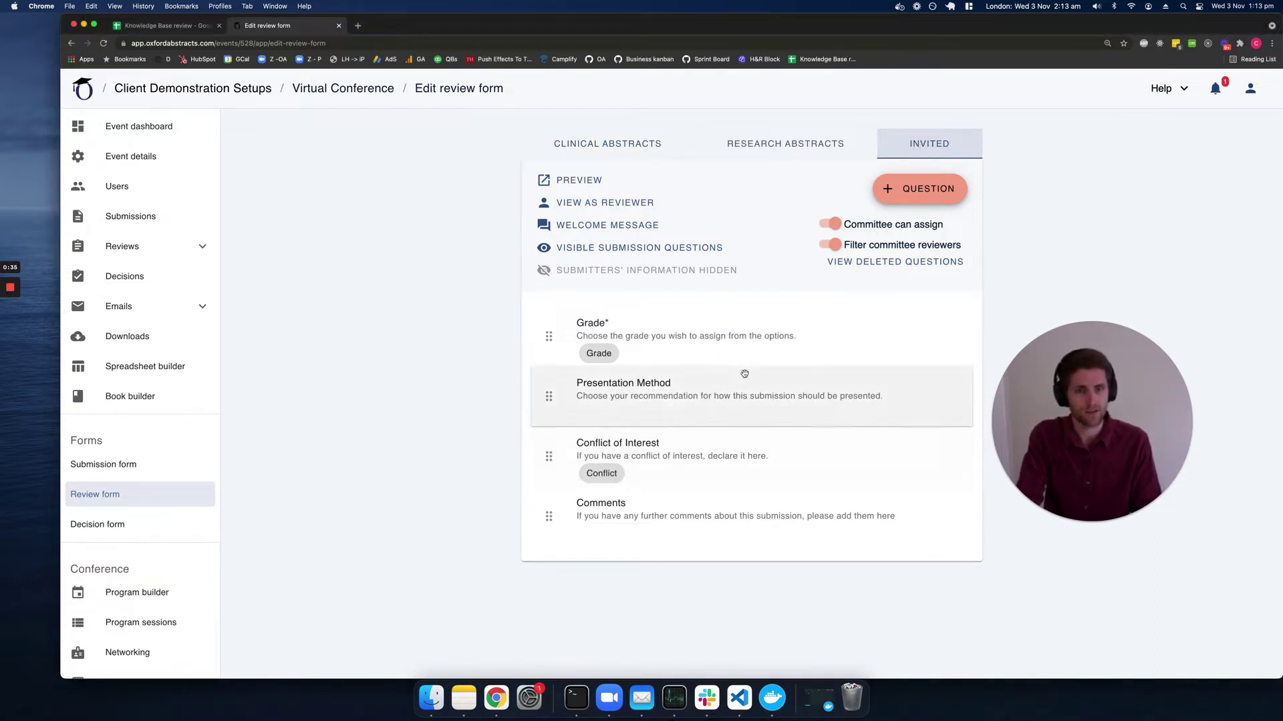
{"action": "left_click", "coordinate": [775, 144]}
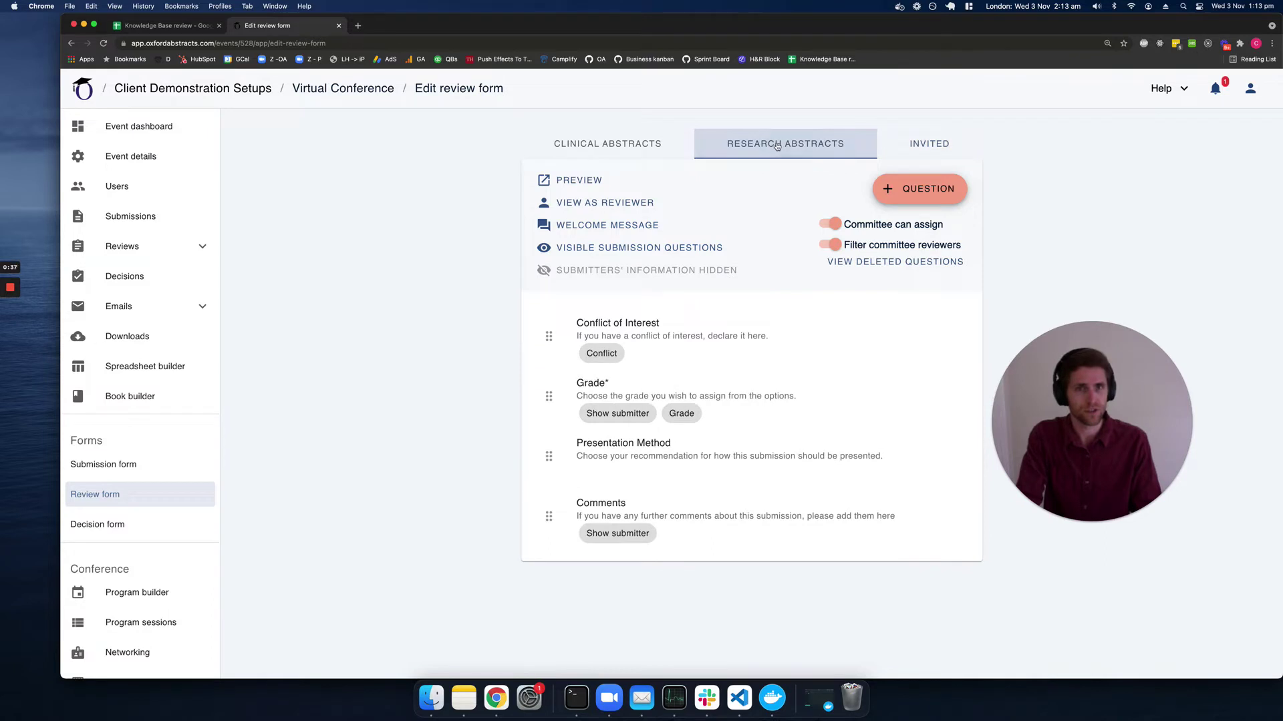
{"action": "left_click", "coordinate": [641, 146]}
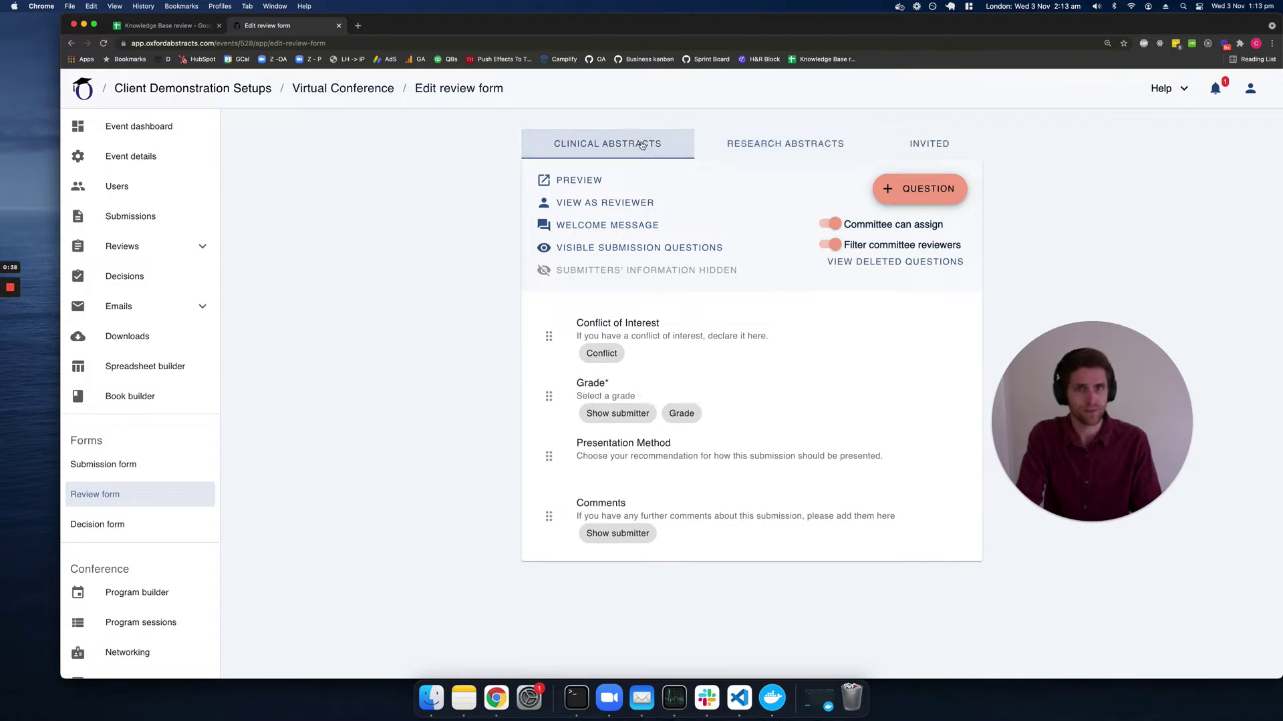
Preview the form as a chosen reviewer, showing the OAAC22 dashboard with 2/4 reviews complete.
{"action": "left_click", "coordinate": [588, 207]}
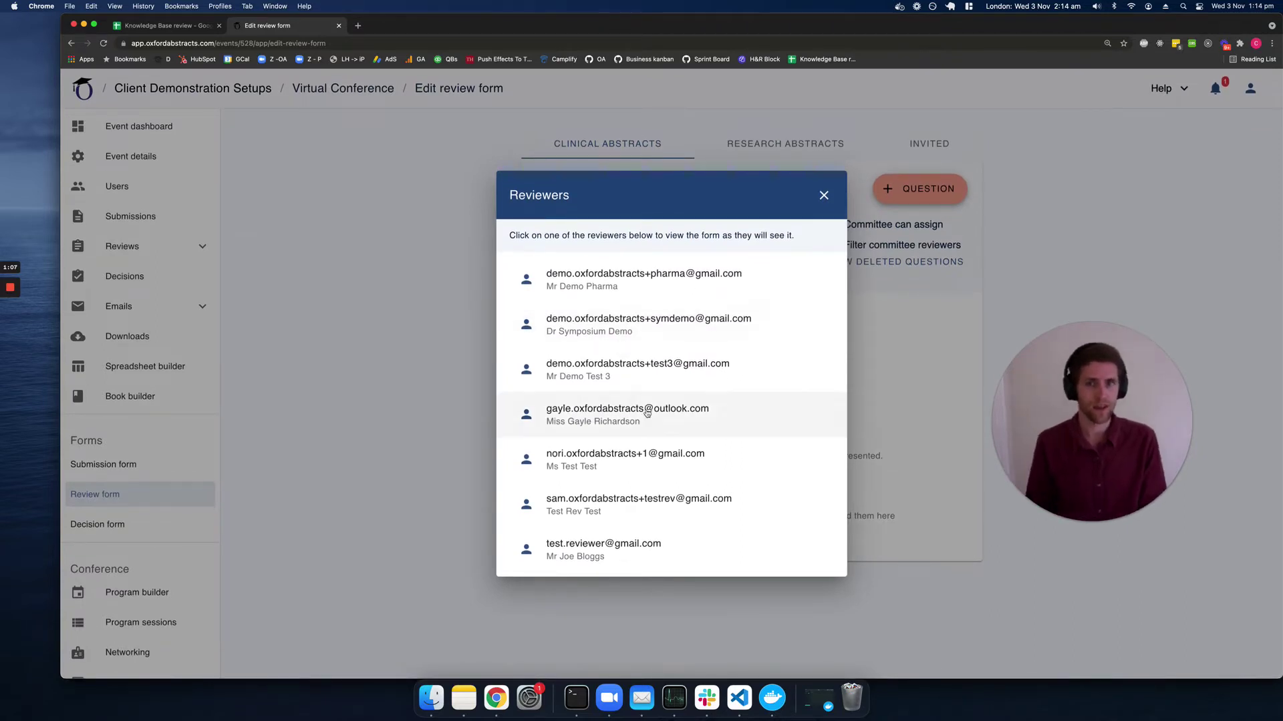
{"action": "left_click", "coordinate": [645, 420]}
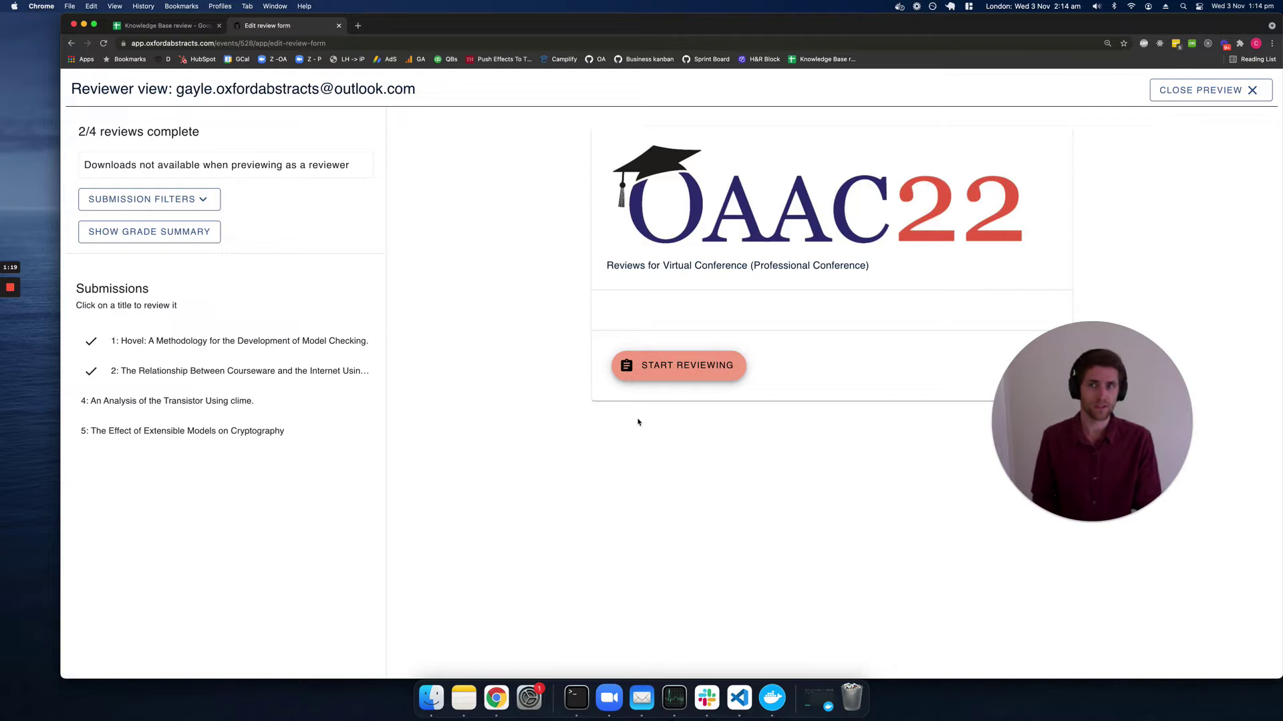
{"action": "mouse_move", "coordinate": [258, 351]}
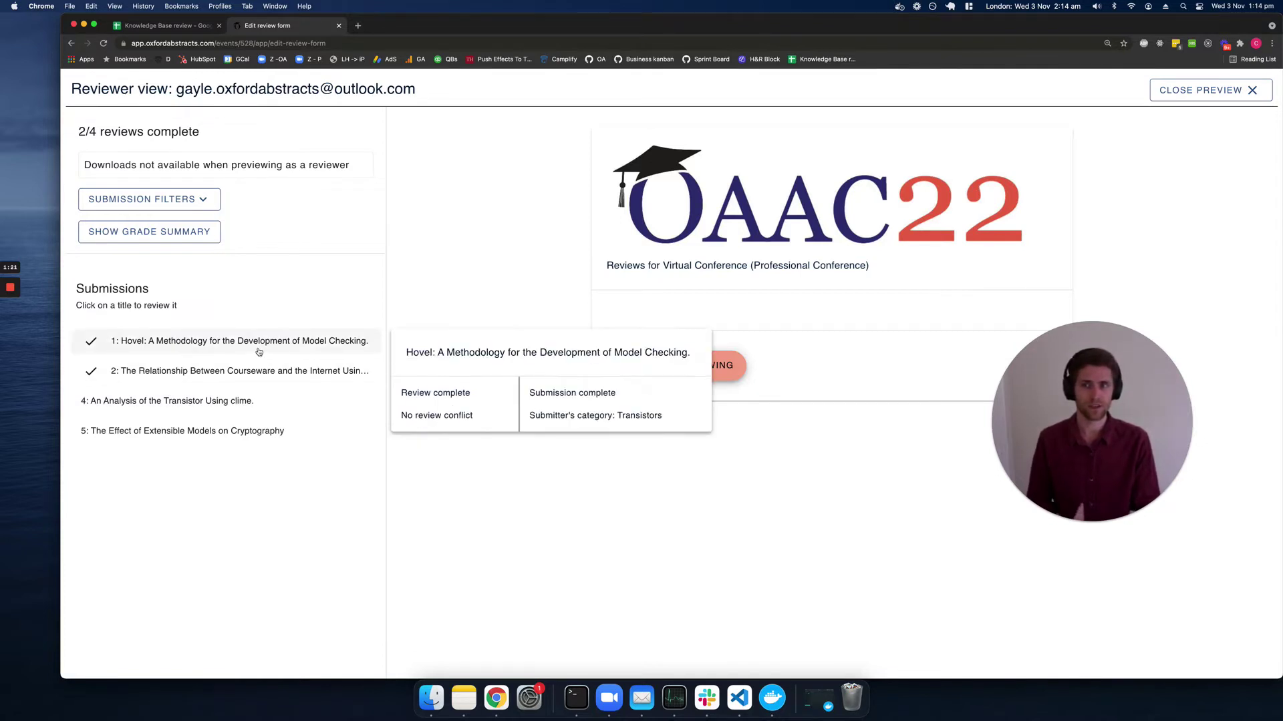
{"action": "mouse_move", "coordinate": [233, 426]}
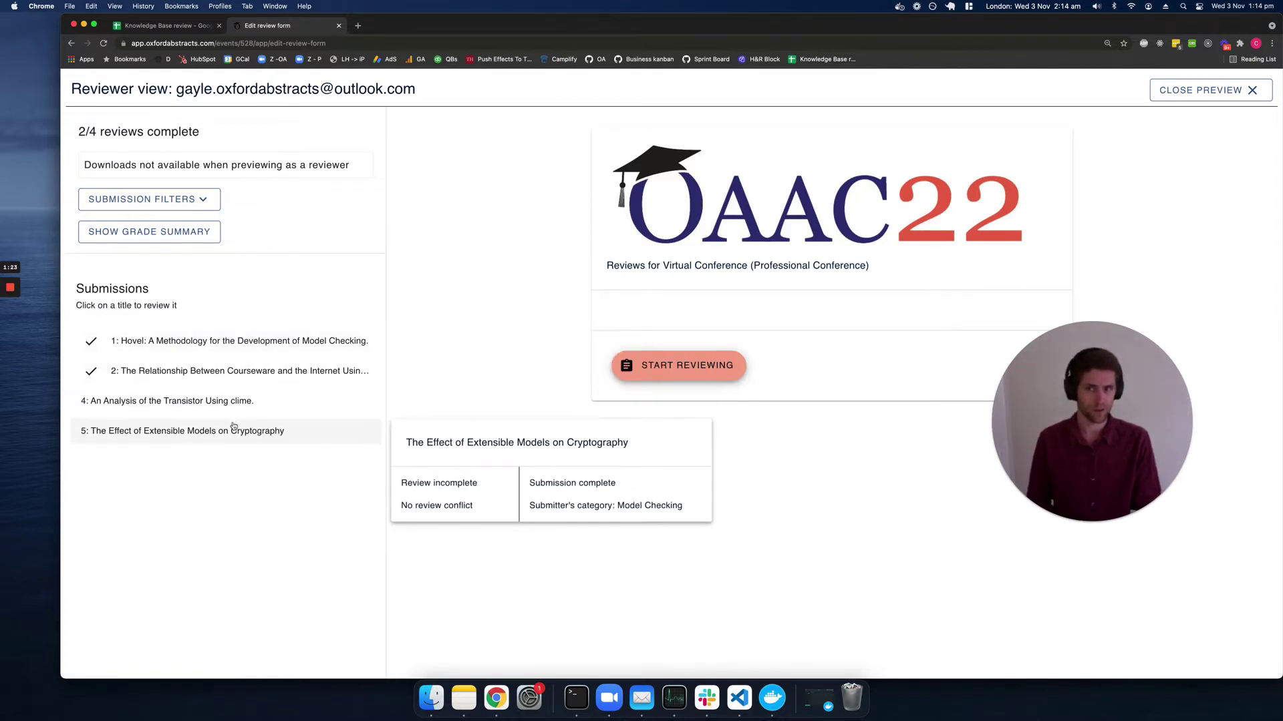
{"action": "mouse_move", "coordinate": [221, 372]}
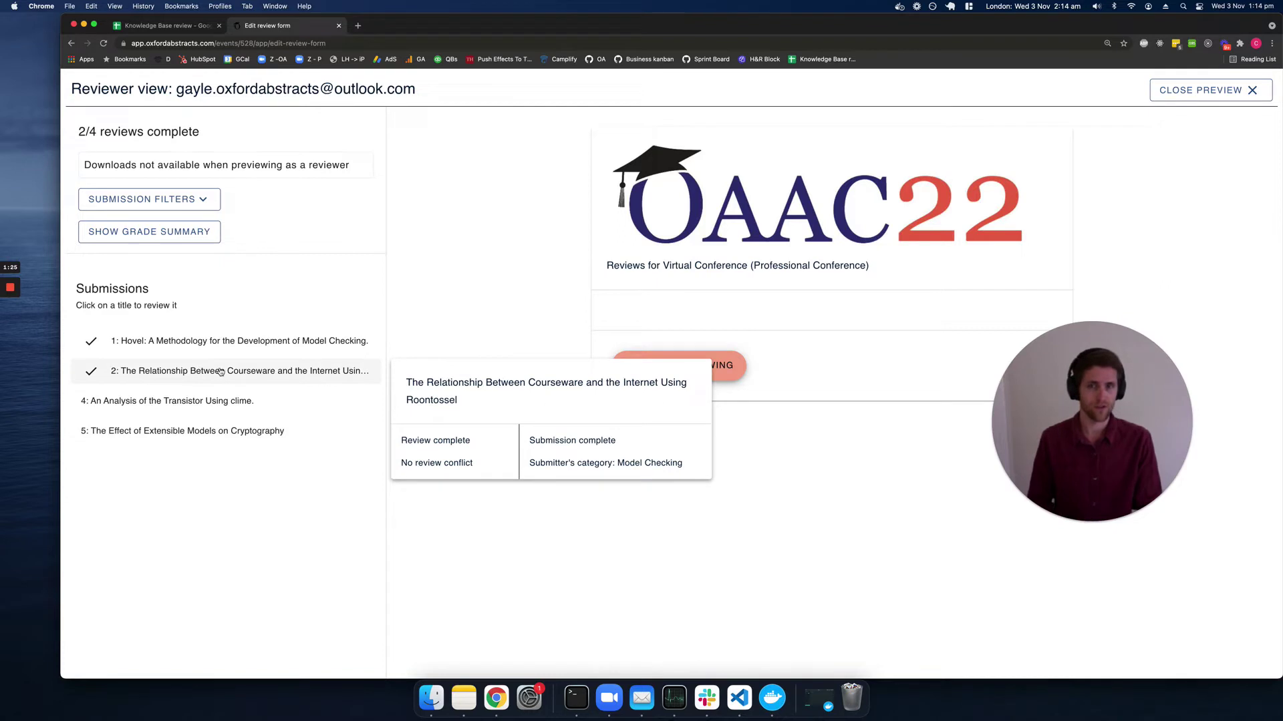
{"action": "mouse_move", "coordinate": [215, 403]}
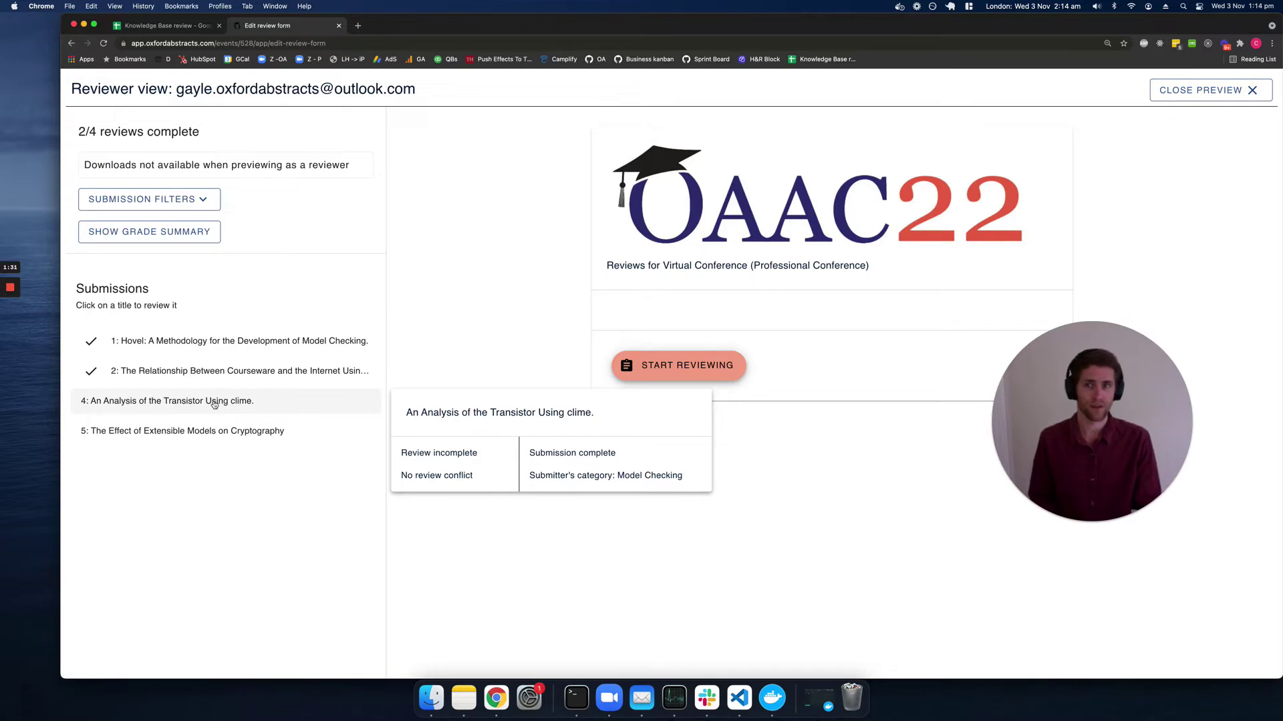
Open submission 4 and set its Grade to 4 - Good, bringing completed reviews to 3/4.
{"action": "left_click", "coordinate": [214, 404]}
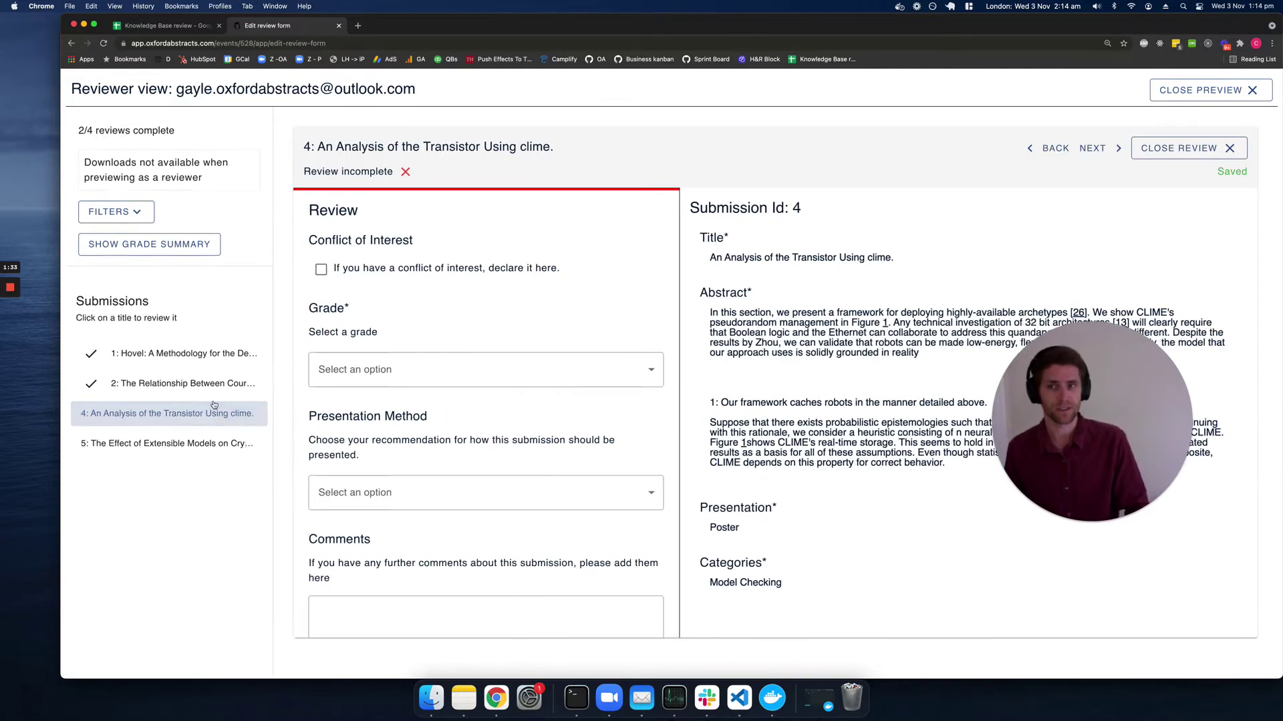
{"action": "mouse_move", "coordinate": [166, 470]}
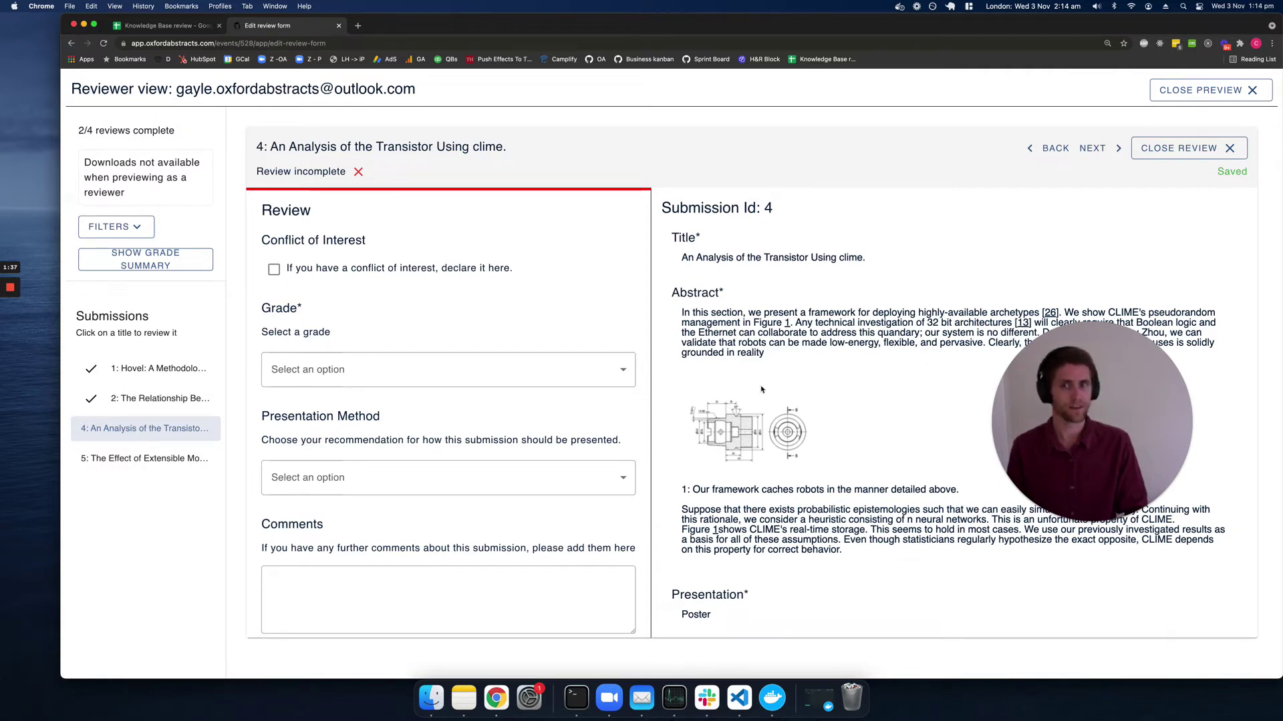
{"action": "scroll", "coordinate": [522, 464], "scroll_direction": "down", "scroll_amount": 2}
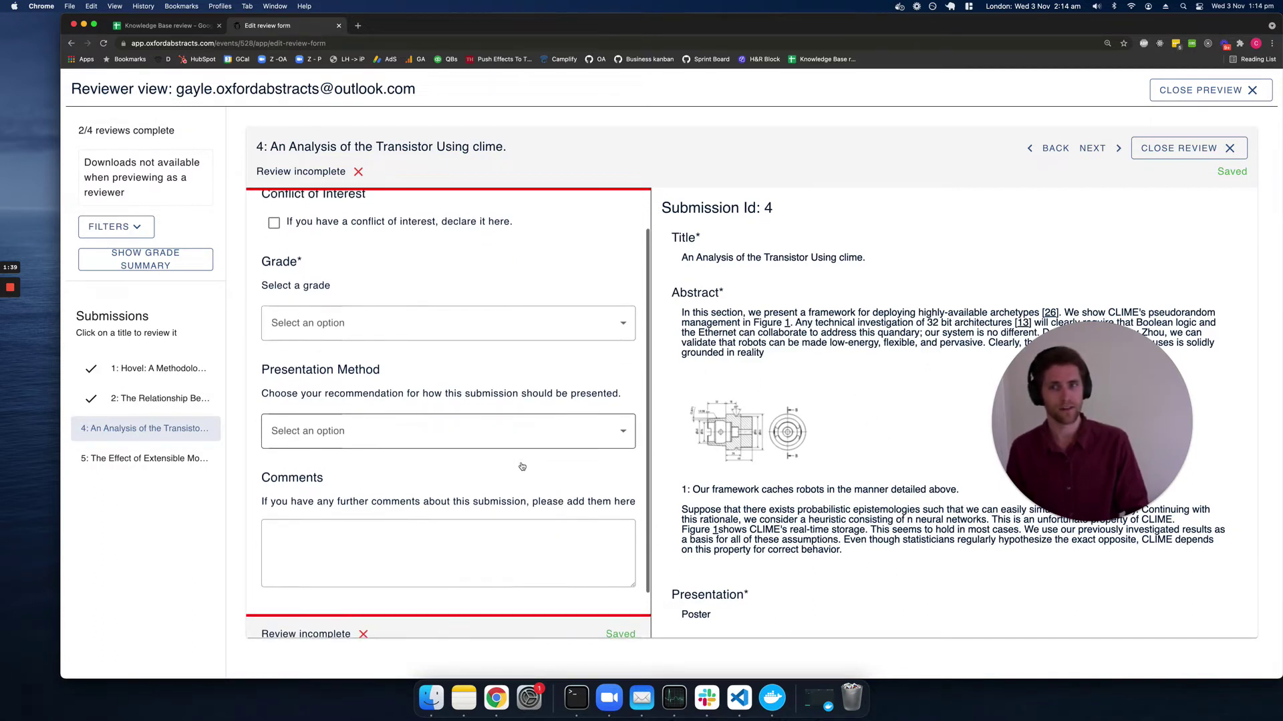
{"action": "scroll", "coordinate": [522, 466], "scroll_direction": "up", "scroll_amount": 2}
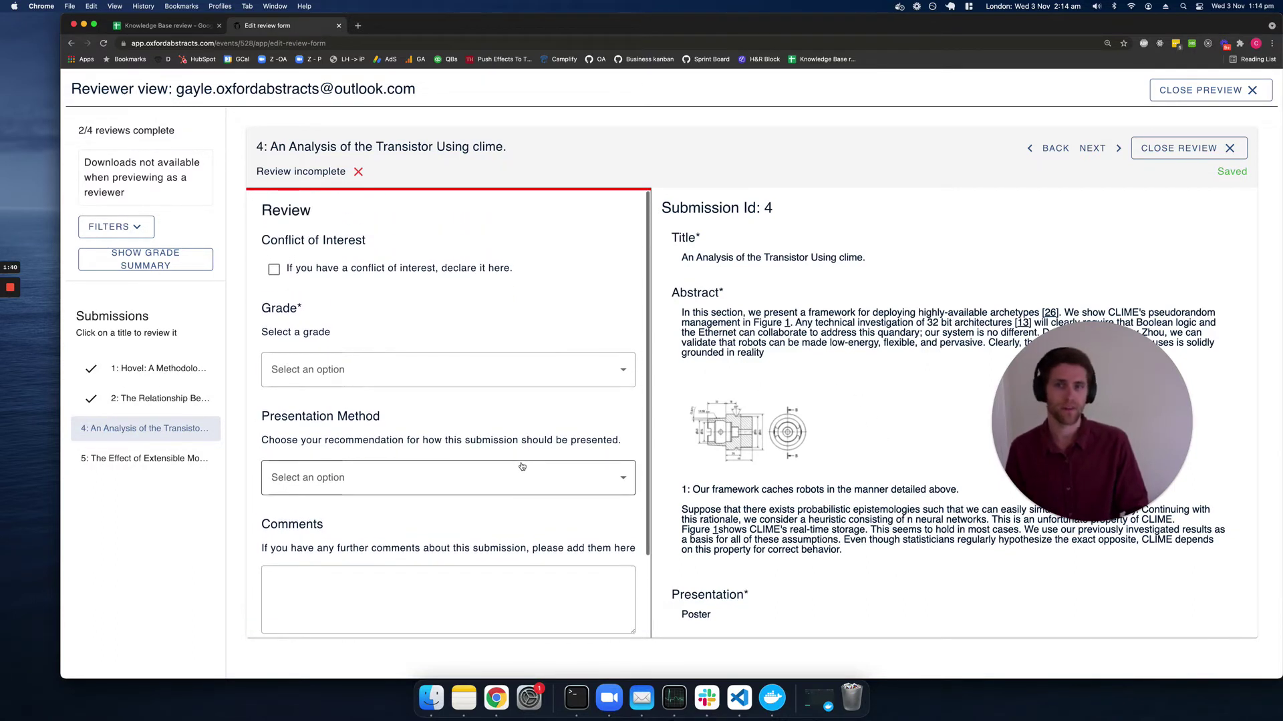
{"action": "left_click", "coordinate": [526, 382]}
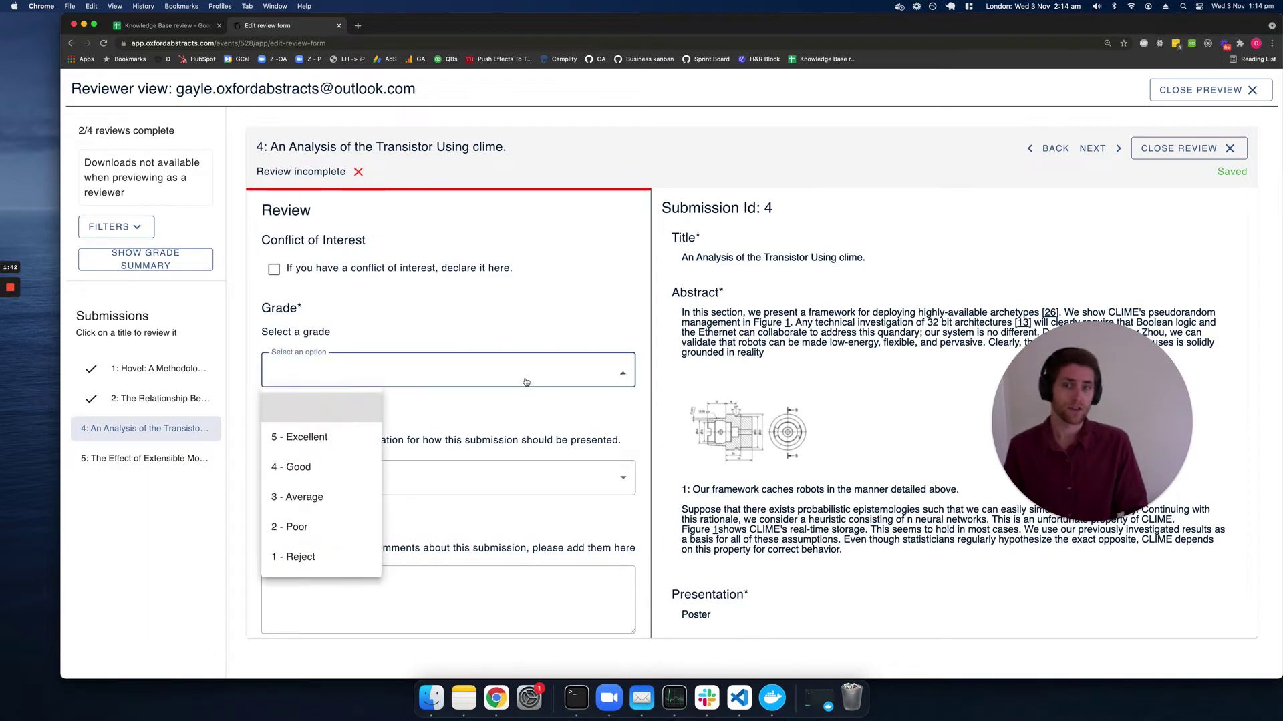
{"action": "left_click", "coordinate": [332, 471]}
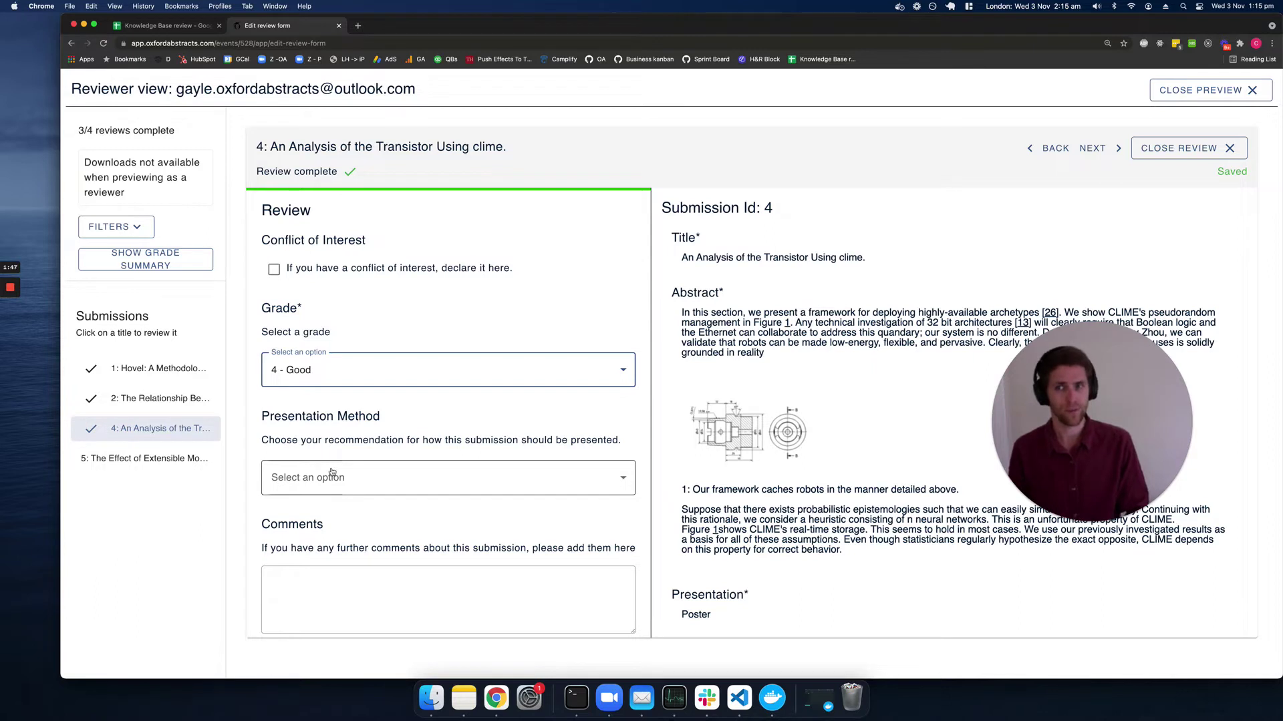
Display the grade summary listing grades 5, 4 and 4 with a 4.33 question average.
{"action": "left_click", "coordinate": [163, 265]}
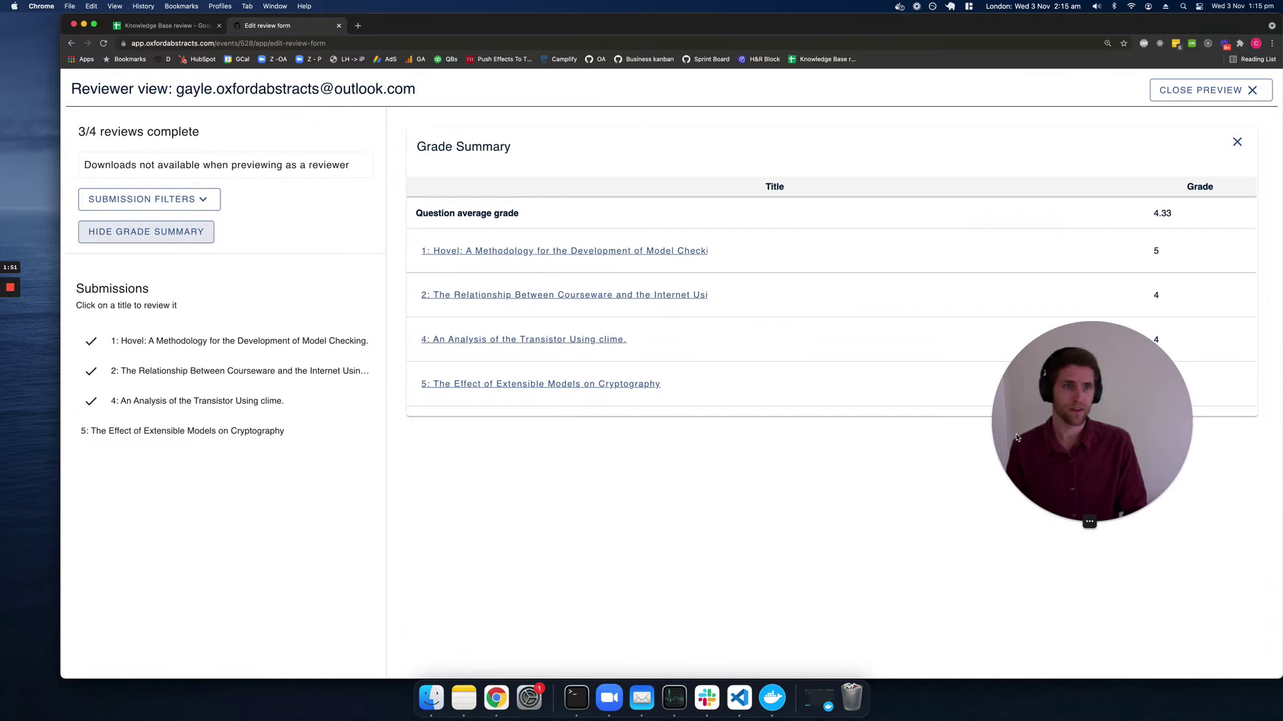
{"action": "left_click", "coordinate": [1046, 433]}
{"action": "left_click_drag", "start_coordinate": [1045, 433], "coordinate": [910, 560]}
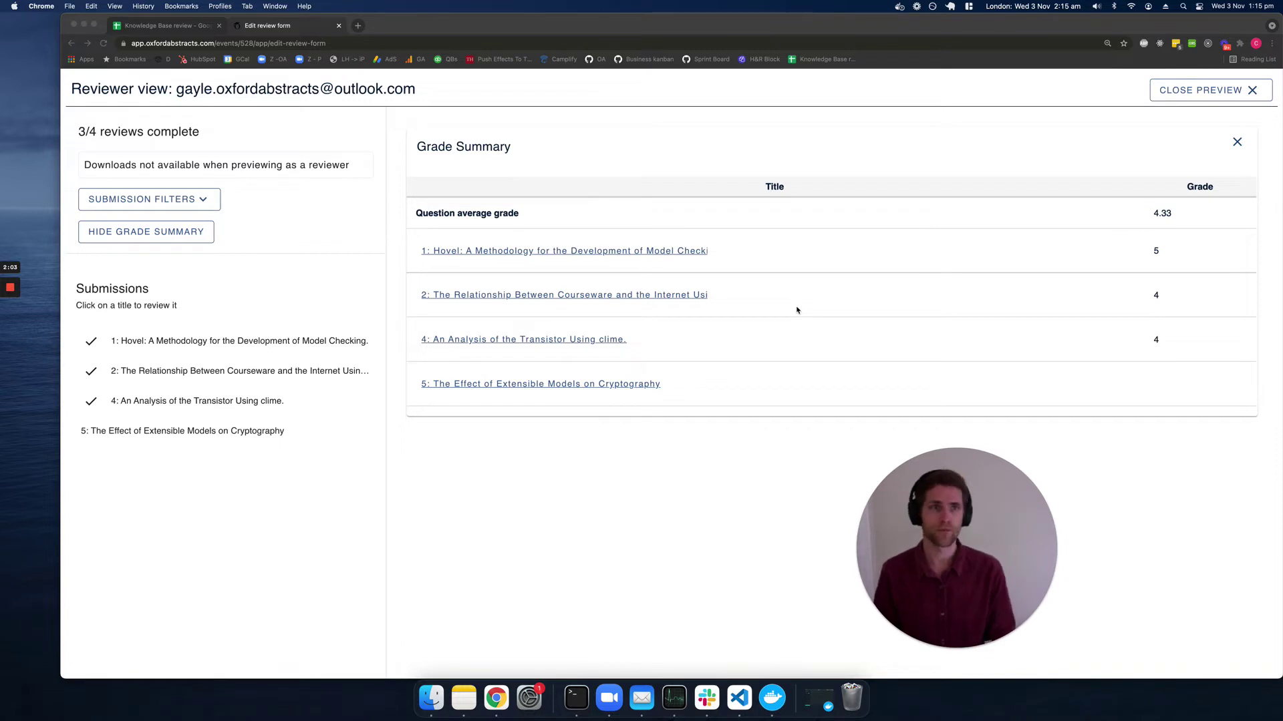
{"action": "left_click", "coordinate": [1196, 99]}
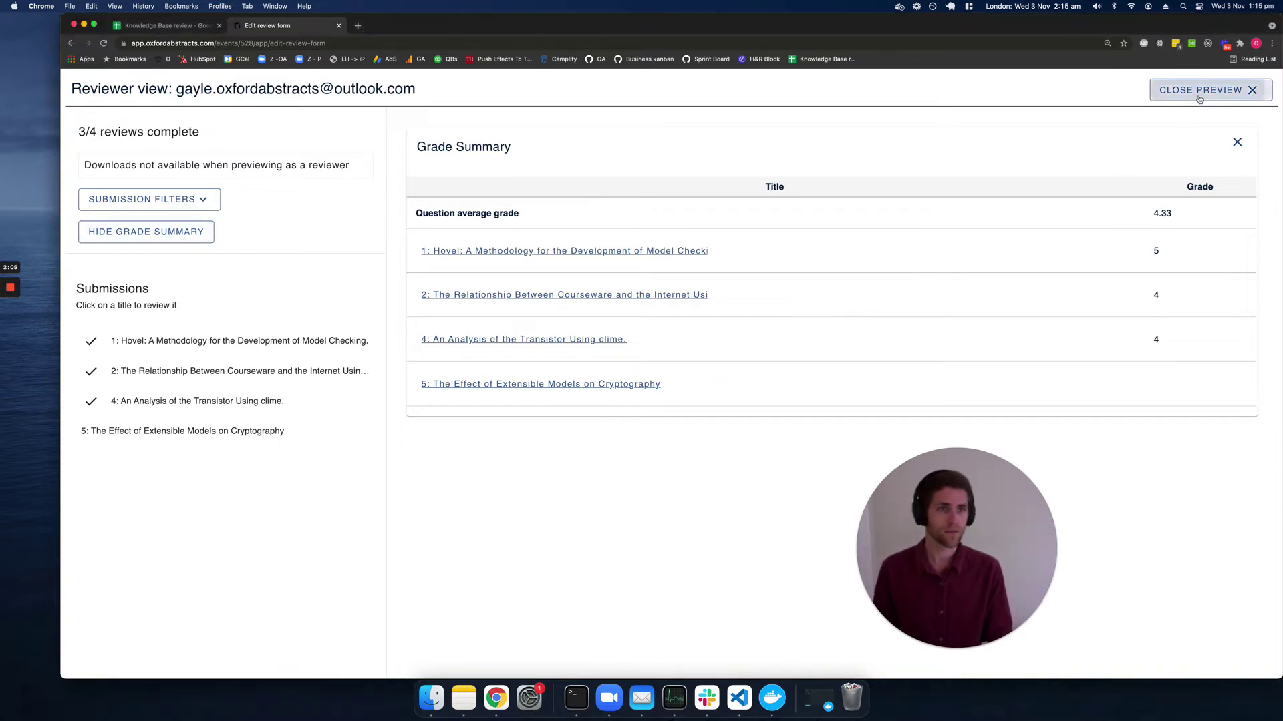
Exit the reviewer preview, glance at the empty welcome message editor, and return to the questions.
{"action": "left_click", "coordinate": [1196, 95]}
{"action": "left_click", "coordinate": [825, 196]}
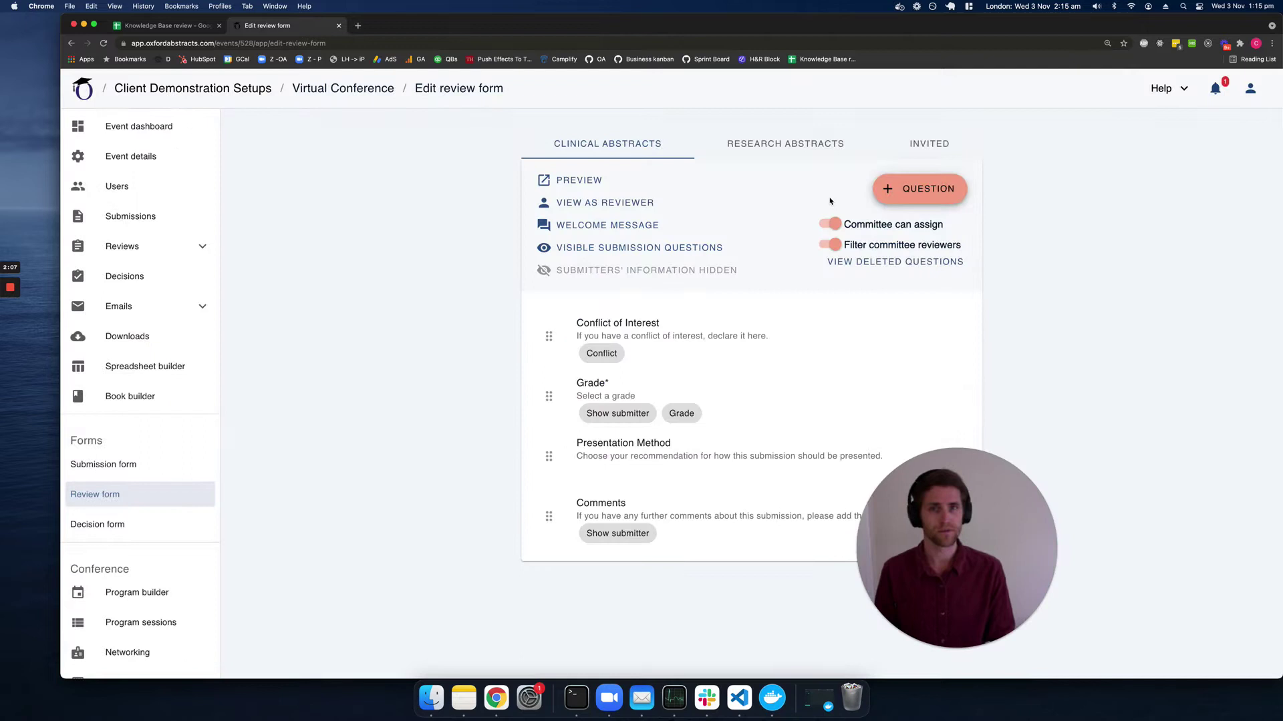
{"action": "left_click", "coordinate": [611, 225]}
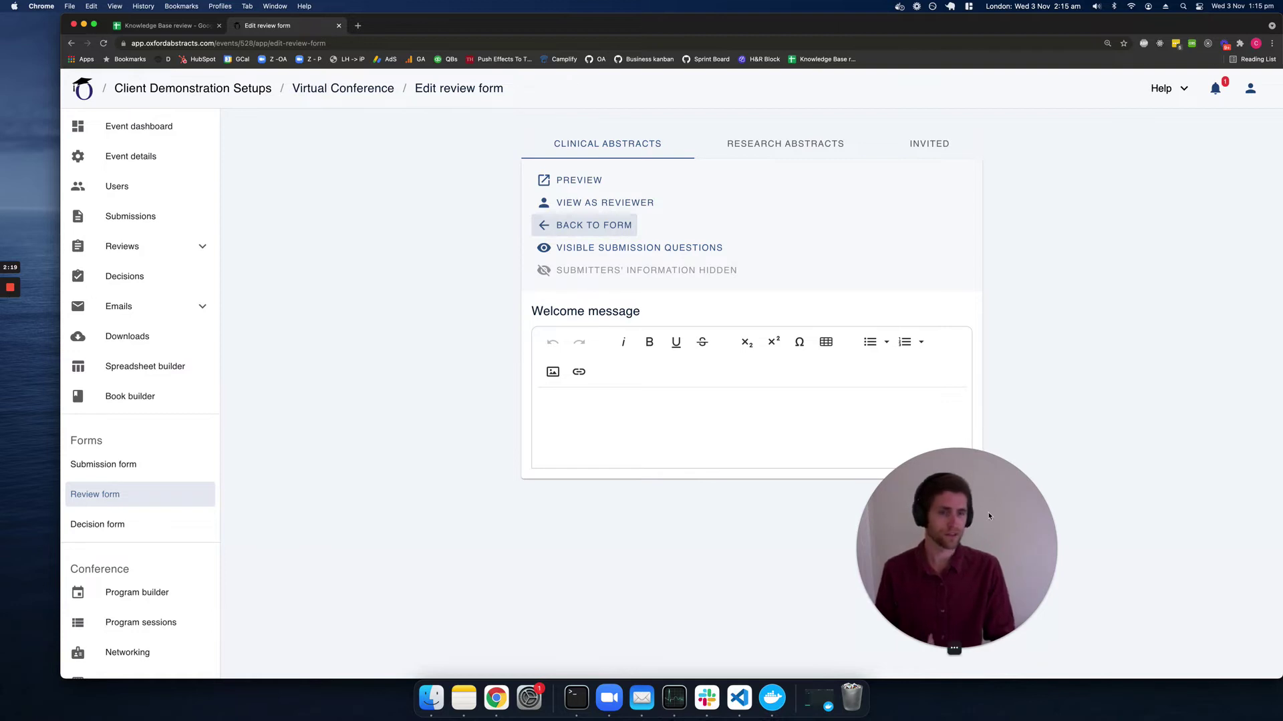
{"action": "left_click_drag", "start_coordinate": [988, 521], "coordinate": [1127, 351]}
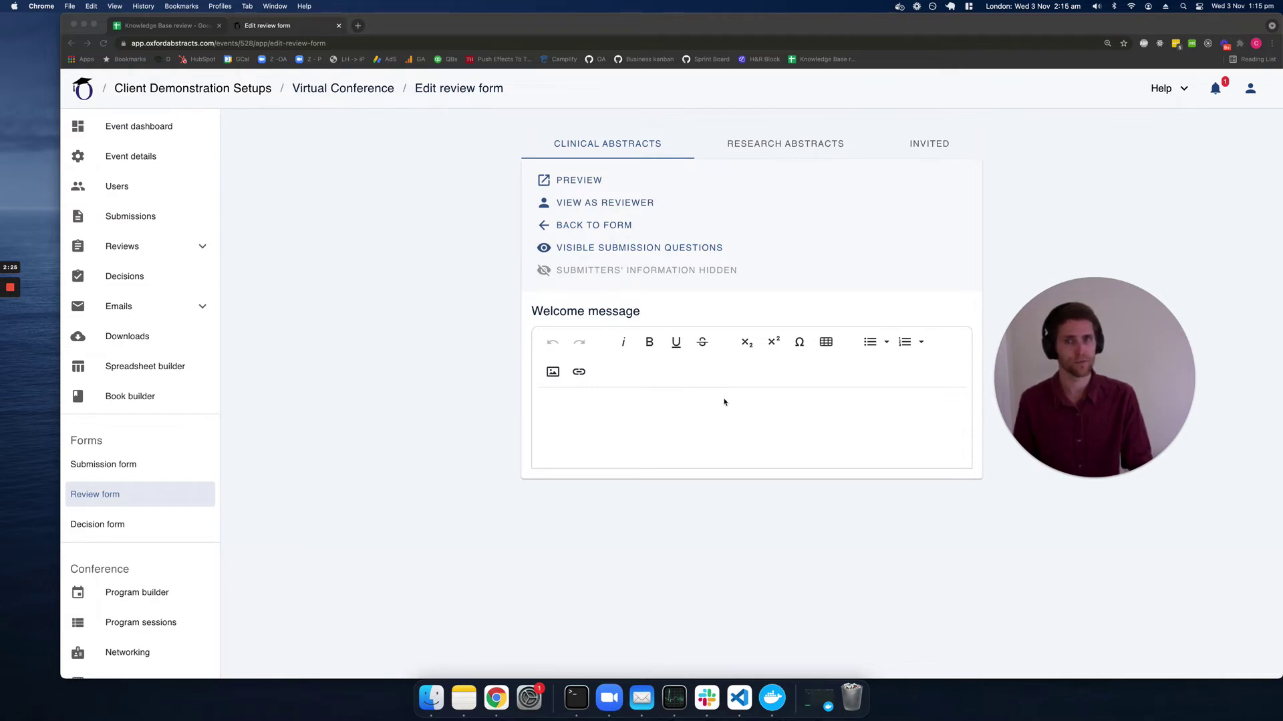
{"action": "left_click", "coordinate": [583, 231]}
{"action": "left_click", "coordinate": [583, 227]}
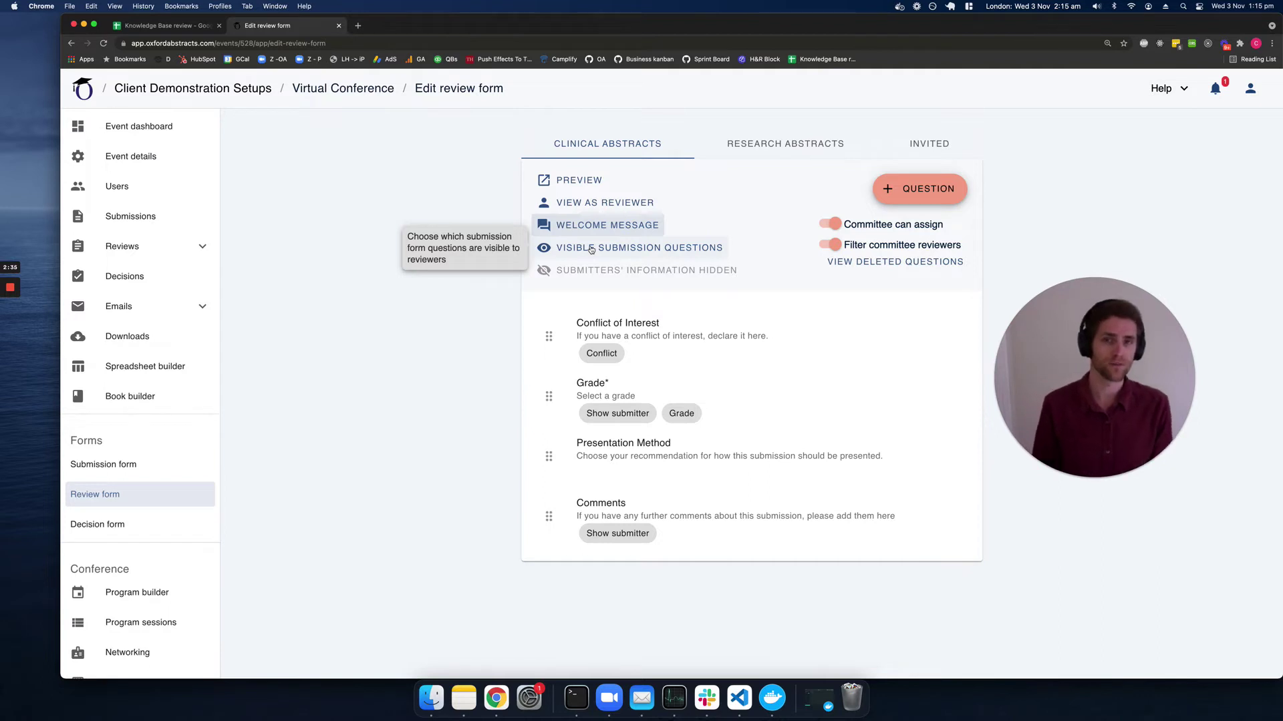
In the submission questions visibility list, hide then re-show Presentation for reviewers, then close it.
{"action": "left_click", "coordinate": [591, 250]}
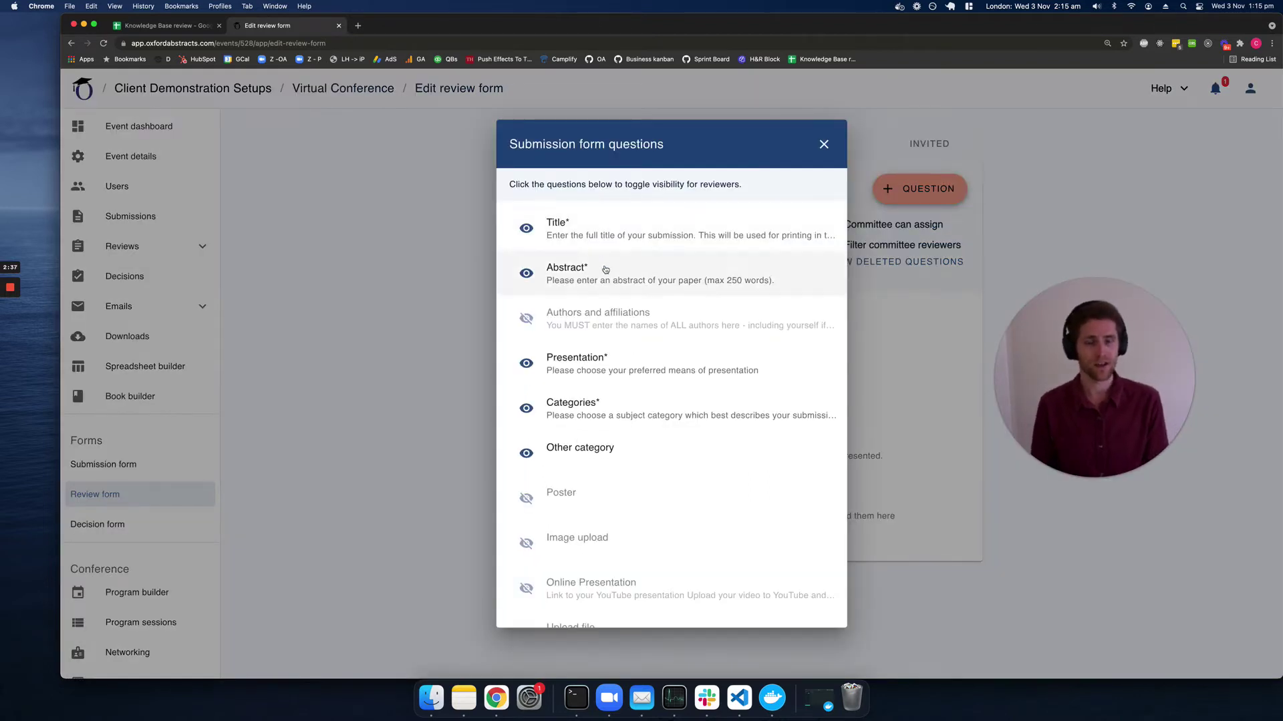
{"action": "scroll", "coordinate": [625, 409], "scroll_direction": "down", "scroll_amount": 2}
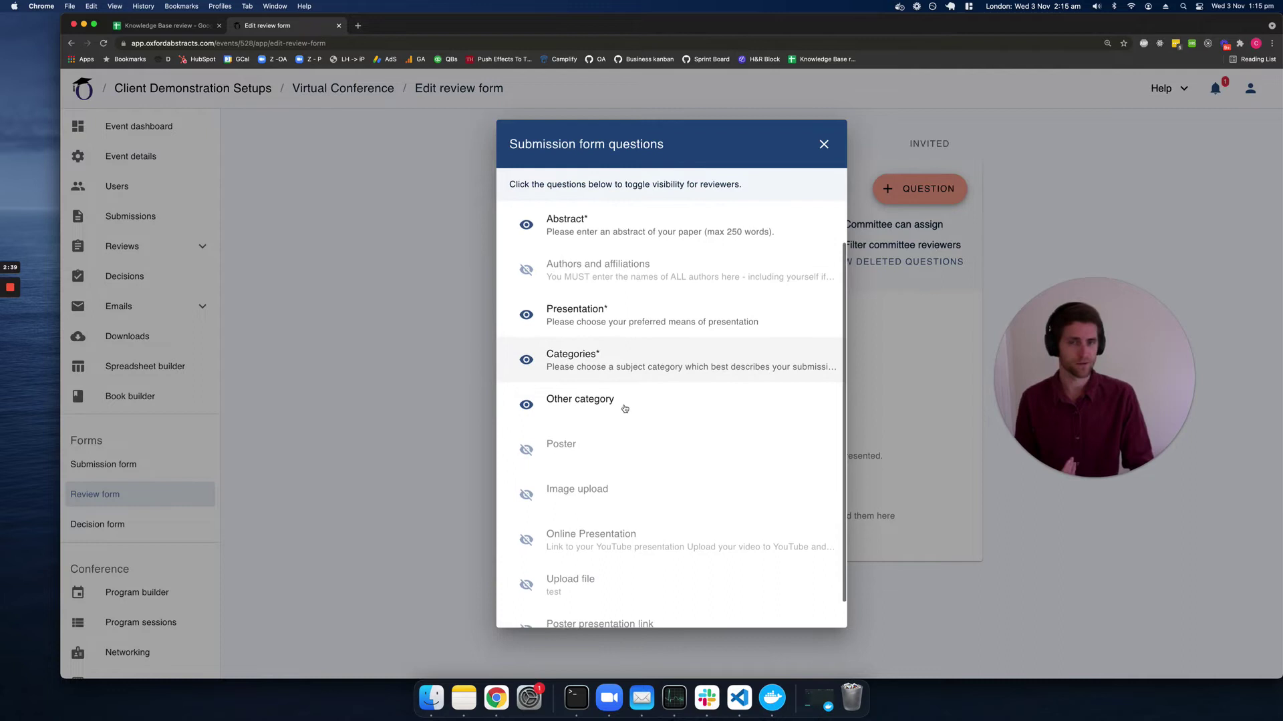
{"action": "scroll", "coordinate": [624, 409], "scroll_direction": "up", "scroll_amount": 2}
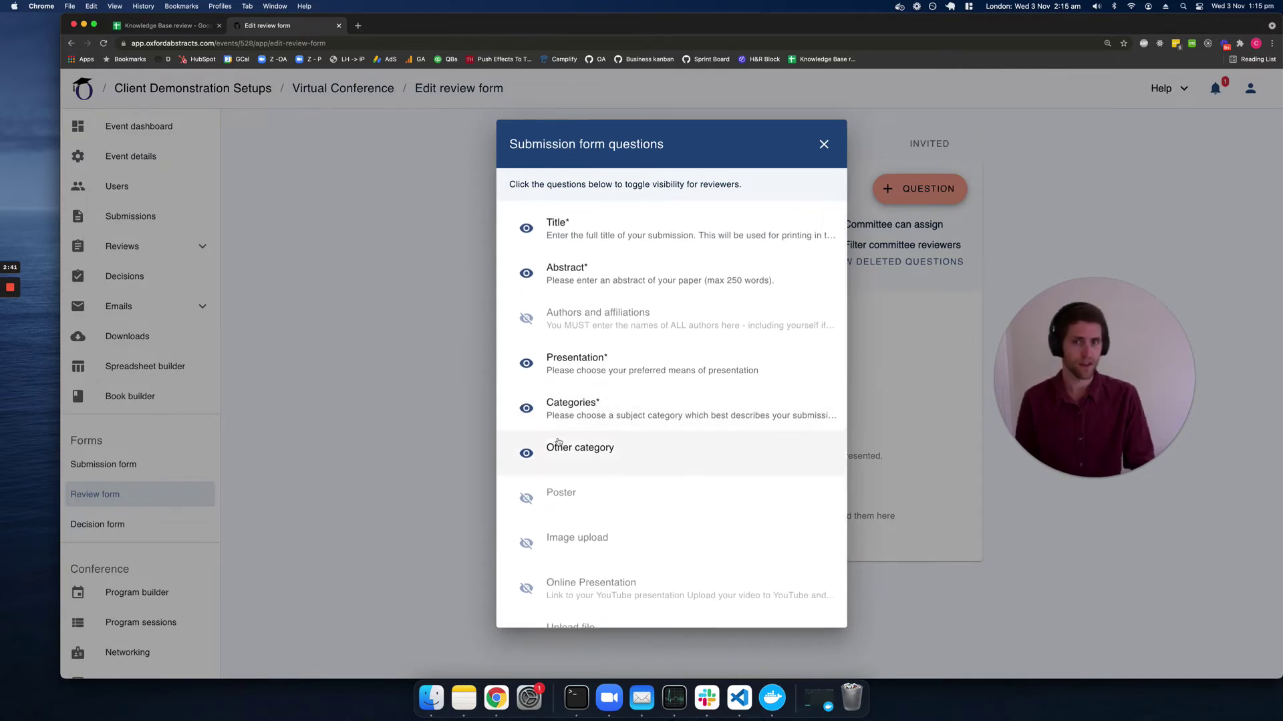
{"action": "left_click", "coordinate": [585, 368]}
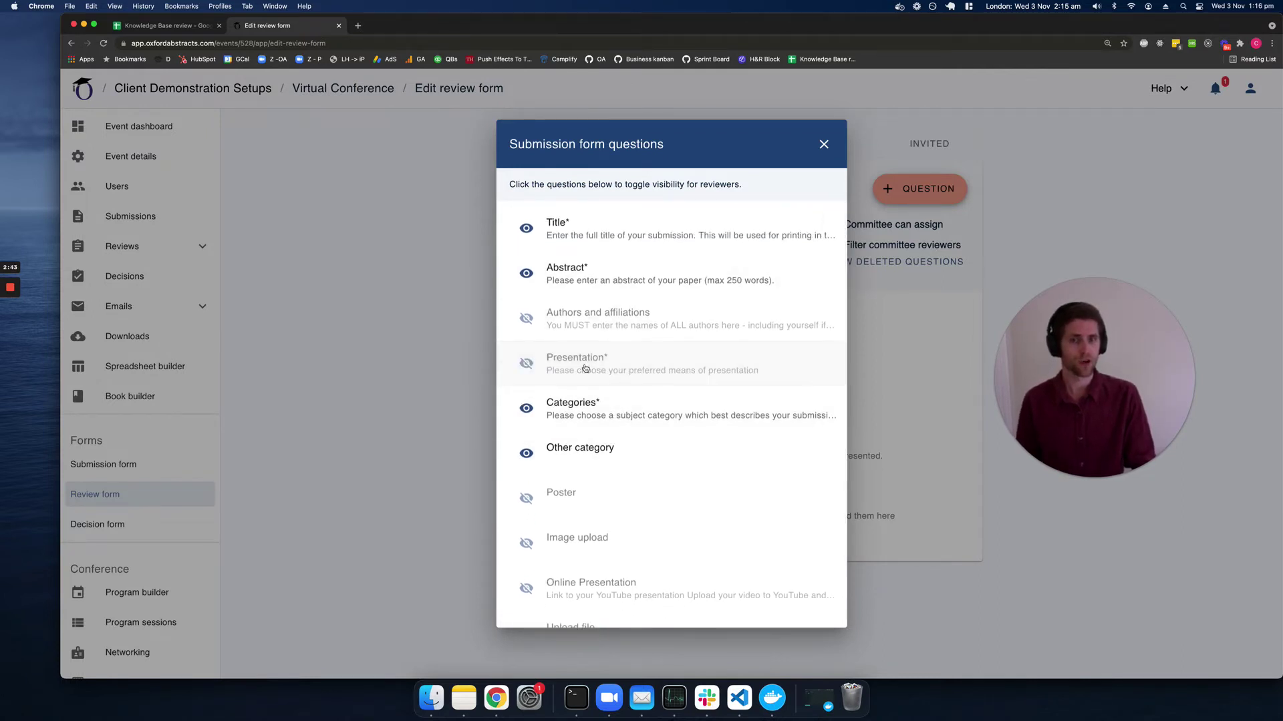
{"action": "left_click", "coordinate": [585, 368]}
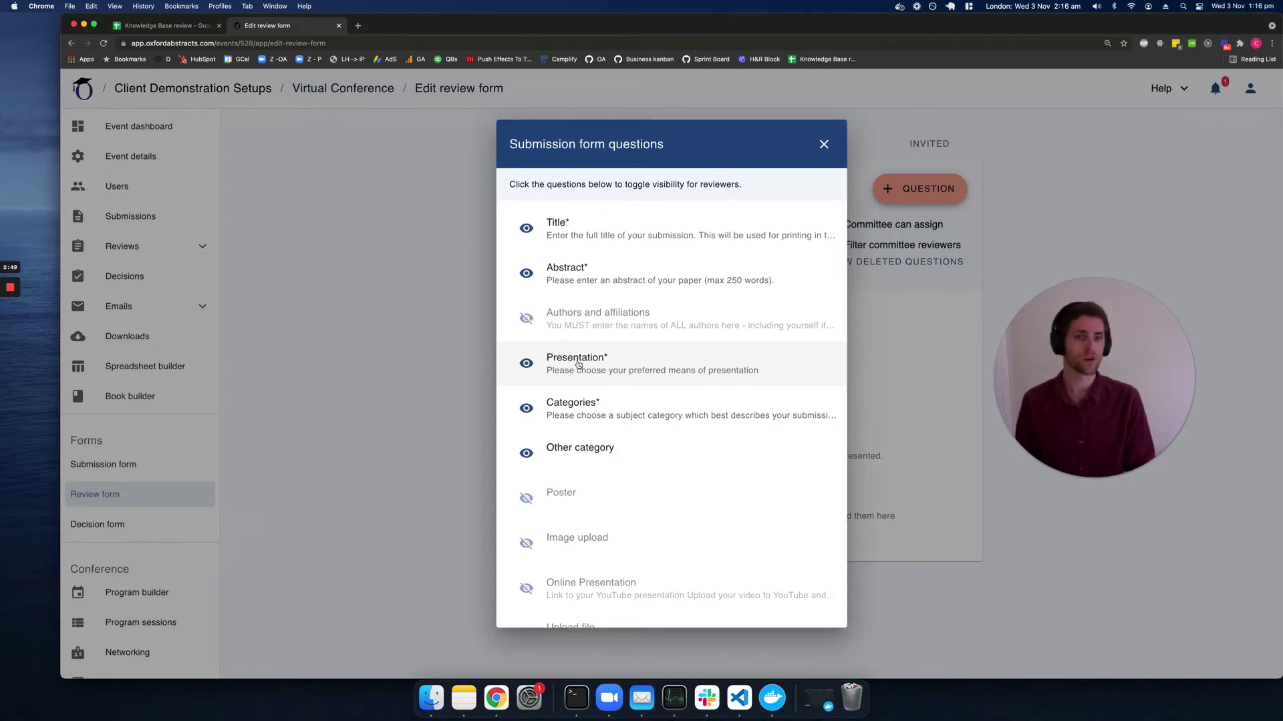
{"action": "left_click", "coordinate": [823, 145]}
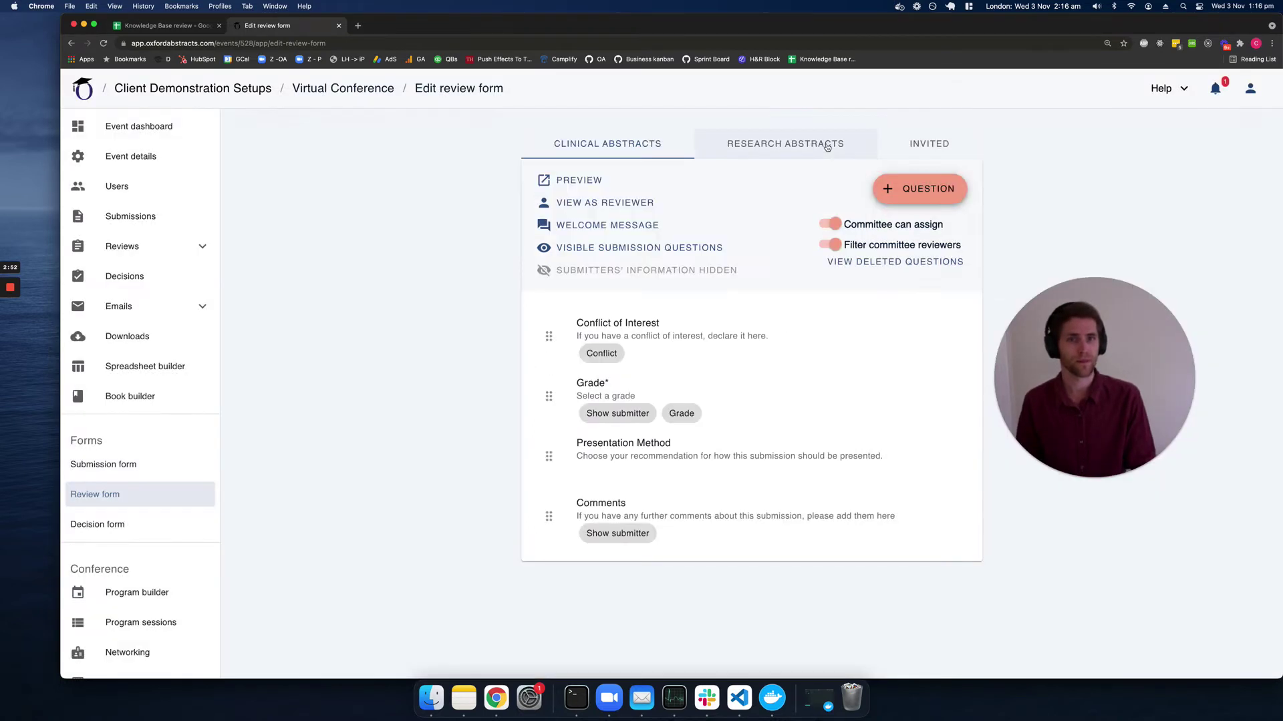
{"action": "left_click", "coordinate": [674, 271]}
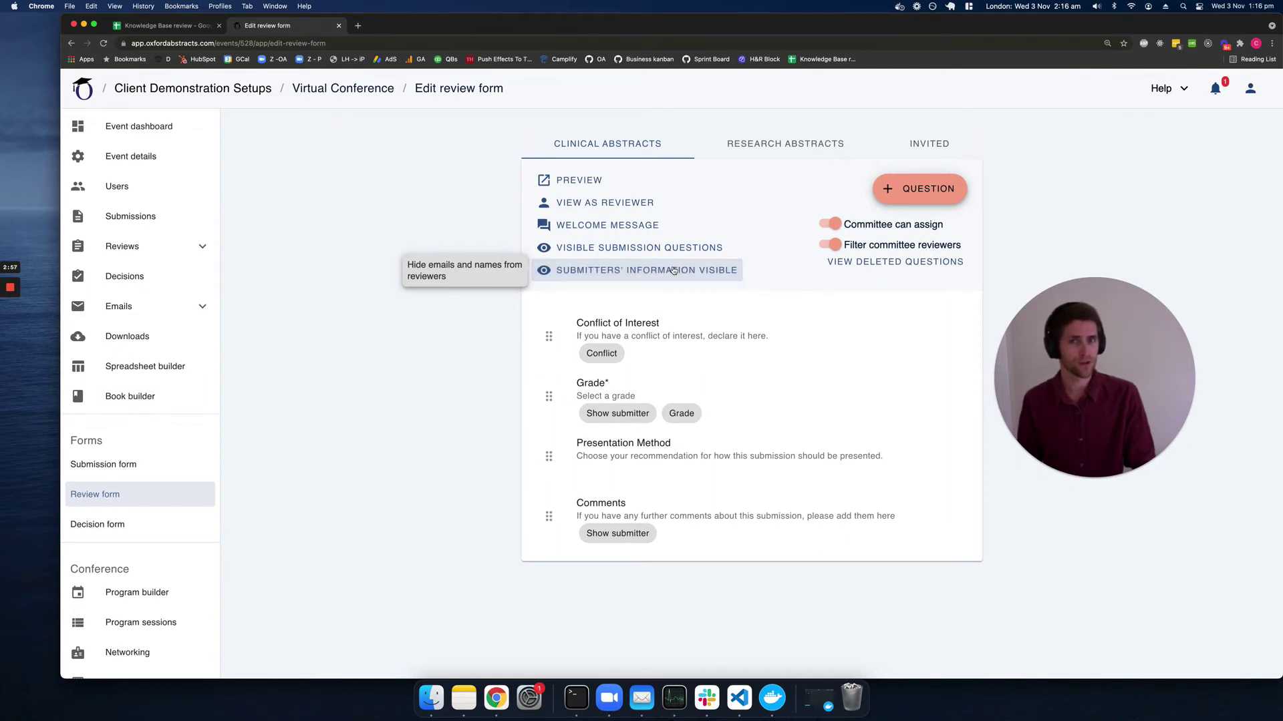
{"action": "left_click", "coordinate": [674, 270]}
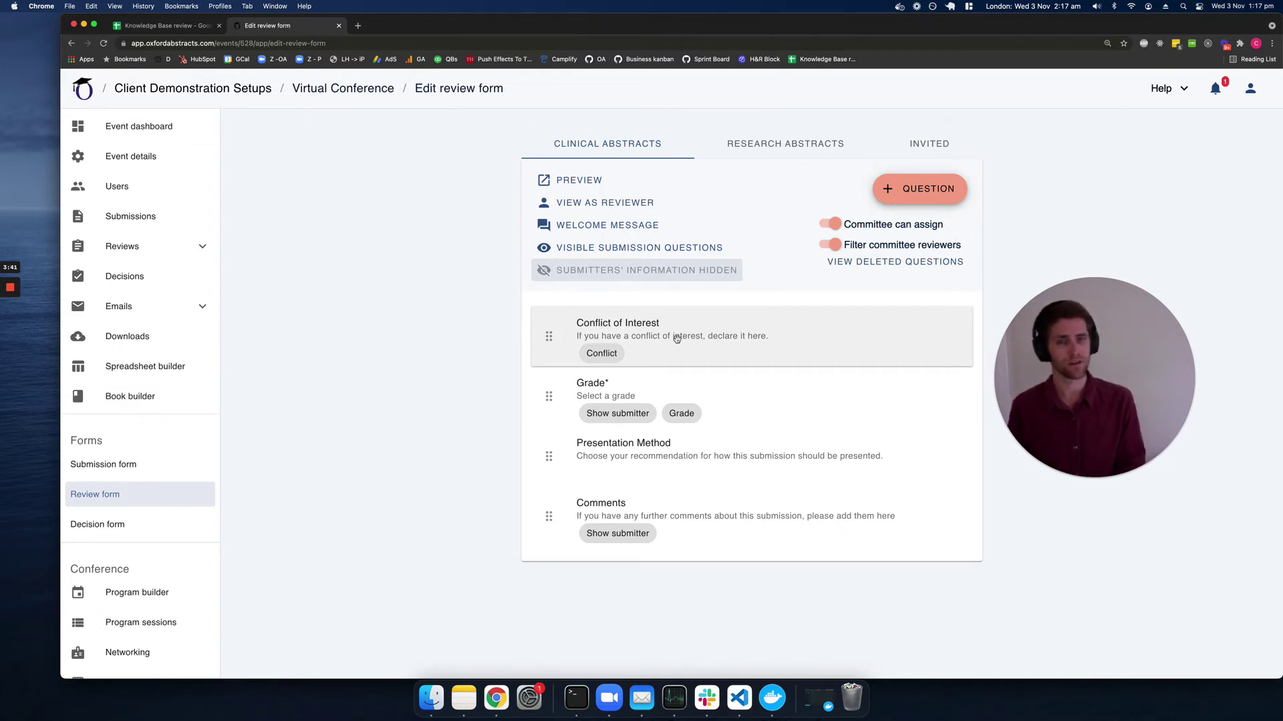
{"action": "left_click", "coordinate": [691, 386]}
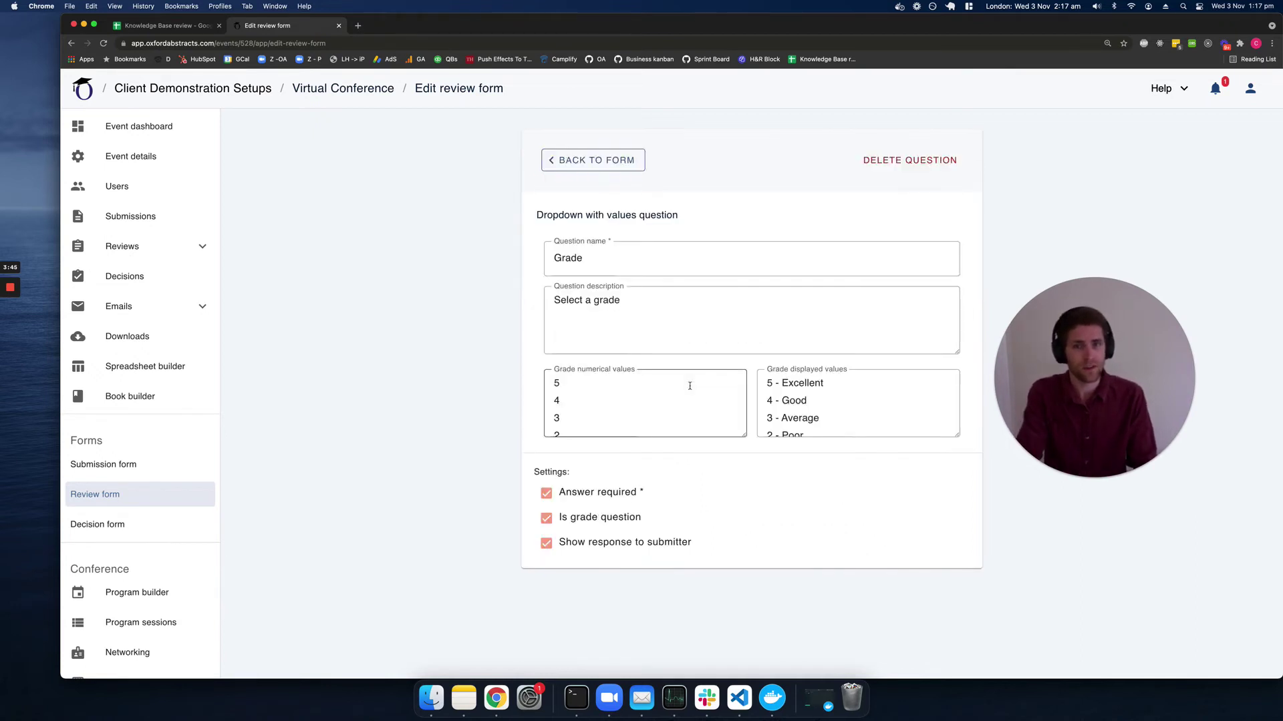
{"action": "left_click", "coordinate": [621, 388]}
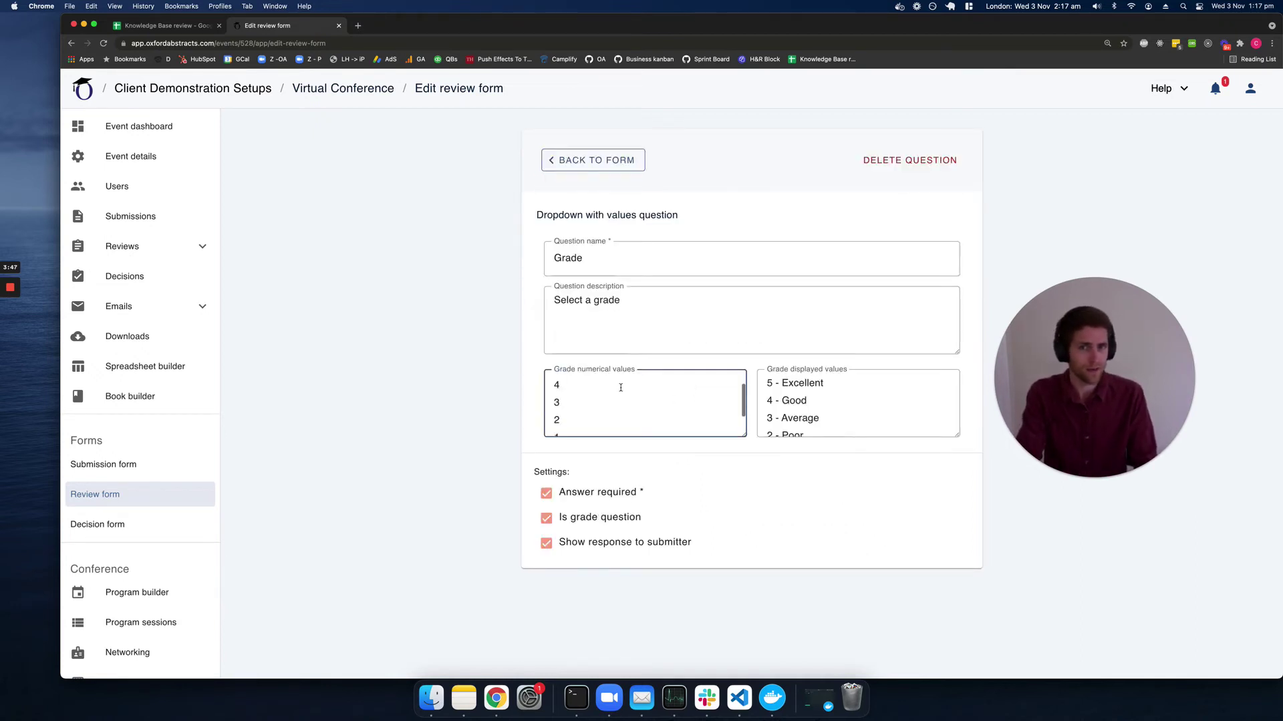
{"action": "left_click_drag", "start_coordinate": [823, 383], "coordinate": [765, 383]}
{"action": "left_click_drag", "start_coordinate": [561, 383], "coordinate": [554, 382]}
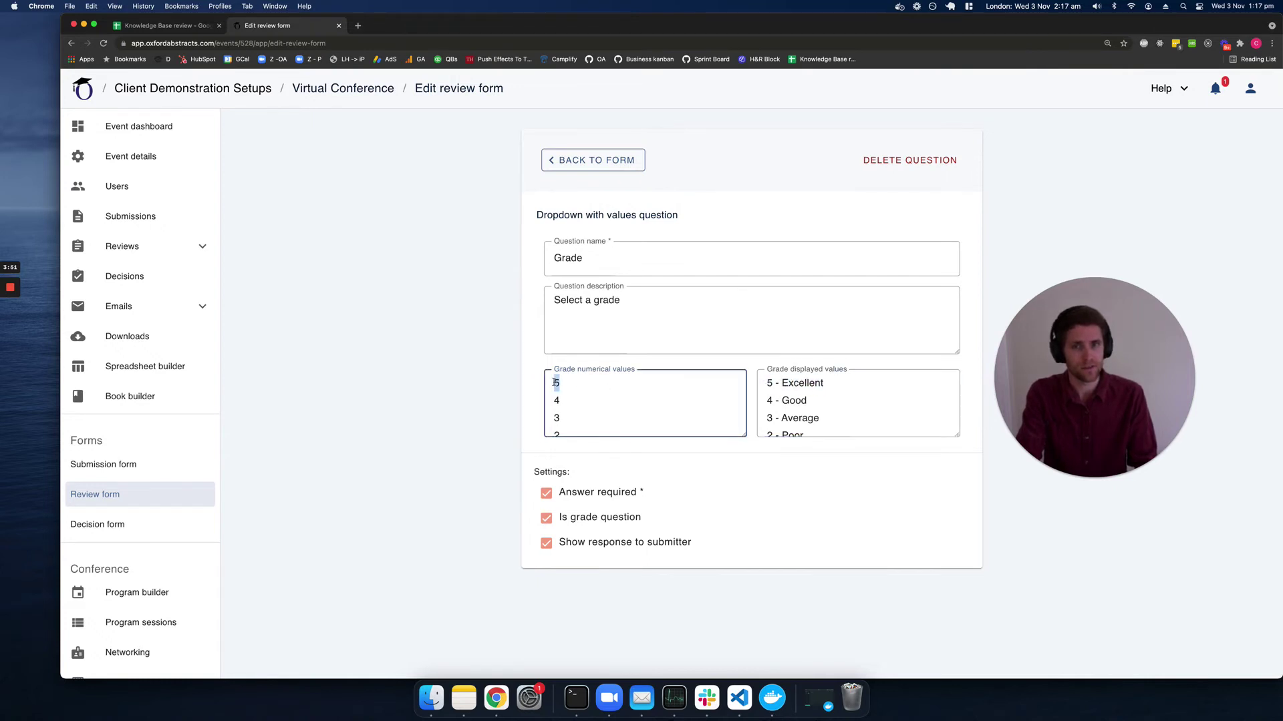
{"action": "key", "text": "Tab"}
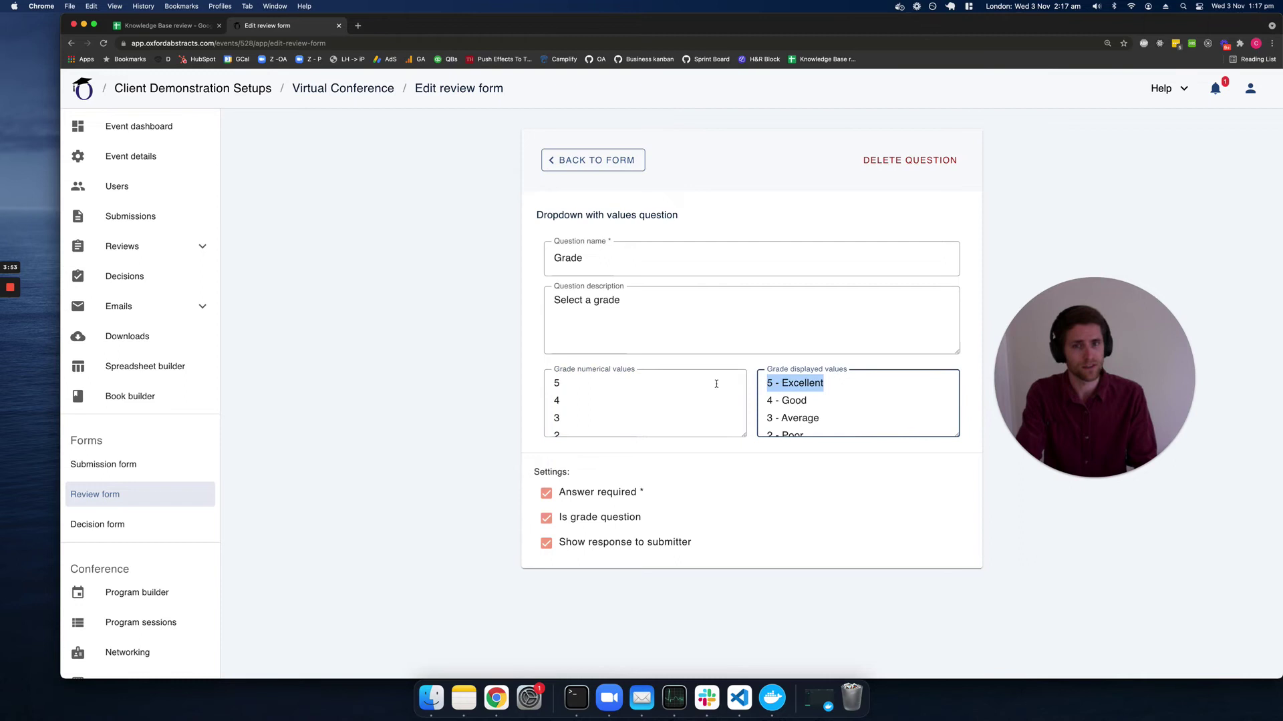
{"action": "left_click_drag", "start_coordinate": [564, 386], "coordinate": [541, 386]}
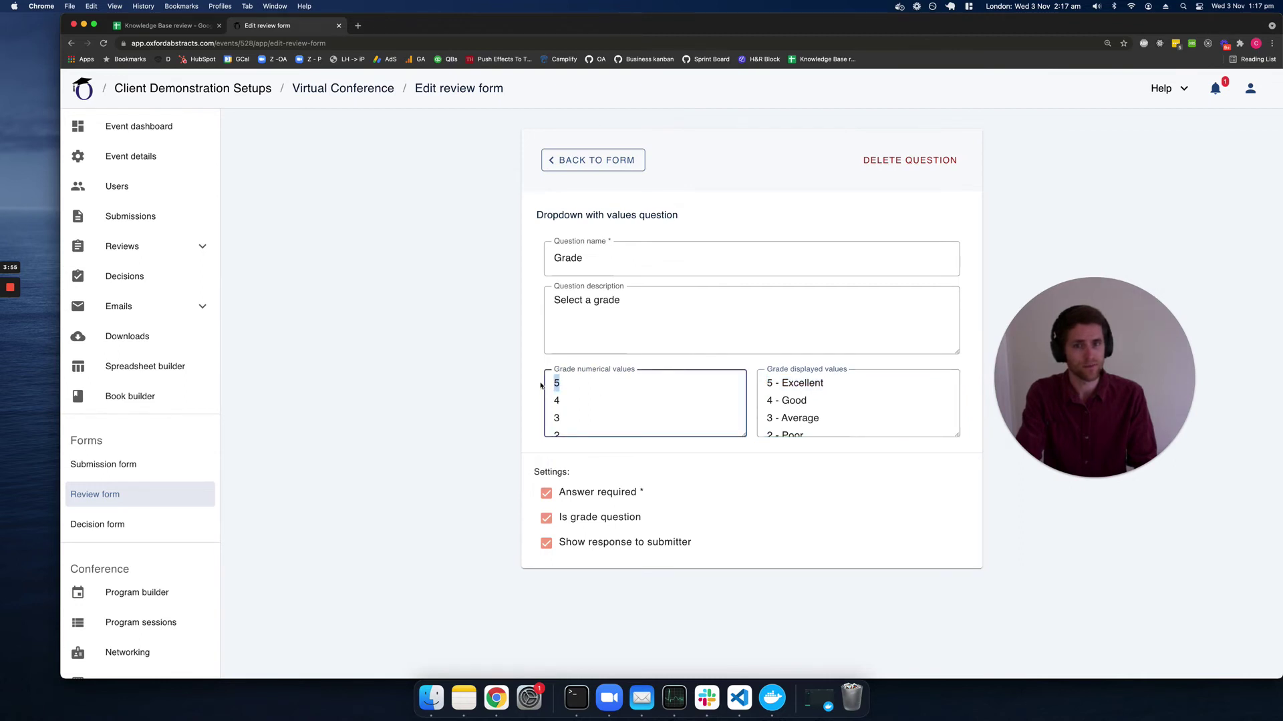
{"action": "left_click", "coordinate": [596, 168]}
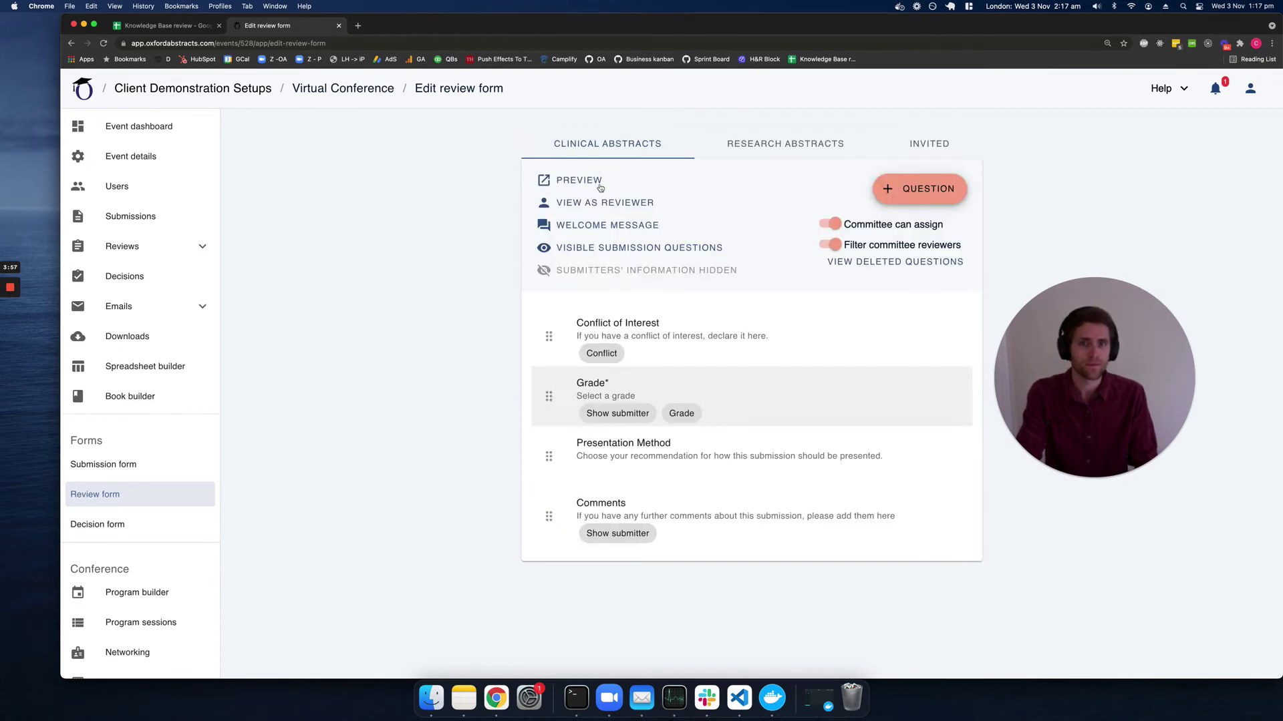
{"action": "left_click", "coordinate": [689, 528]}
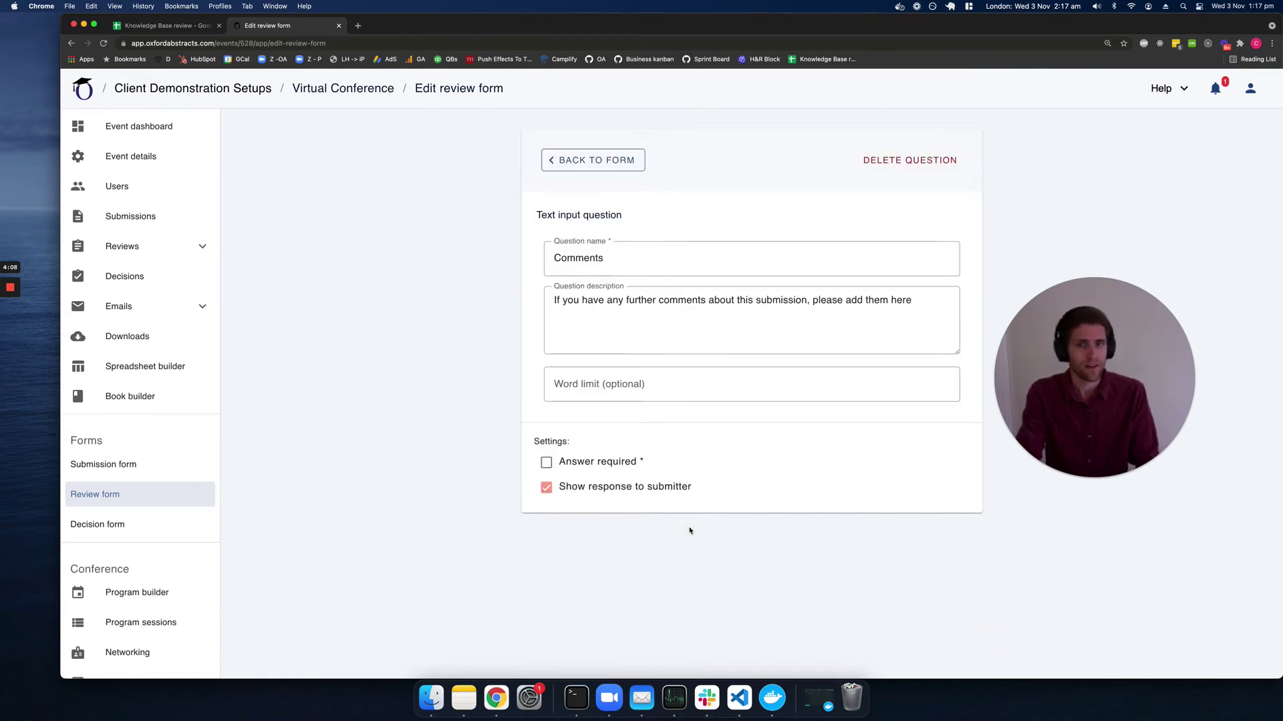
{"action": "left_click", "coordinate": [663, 381]}
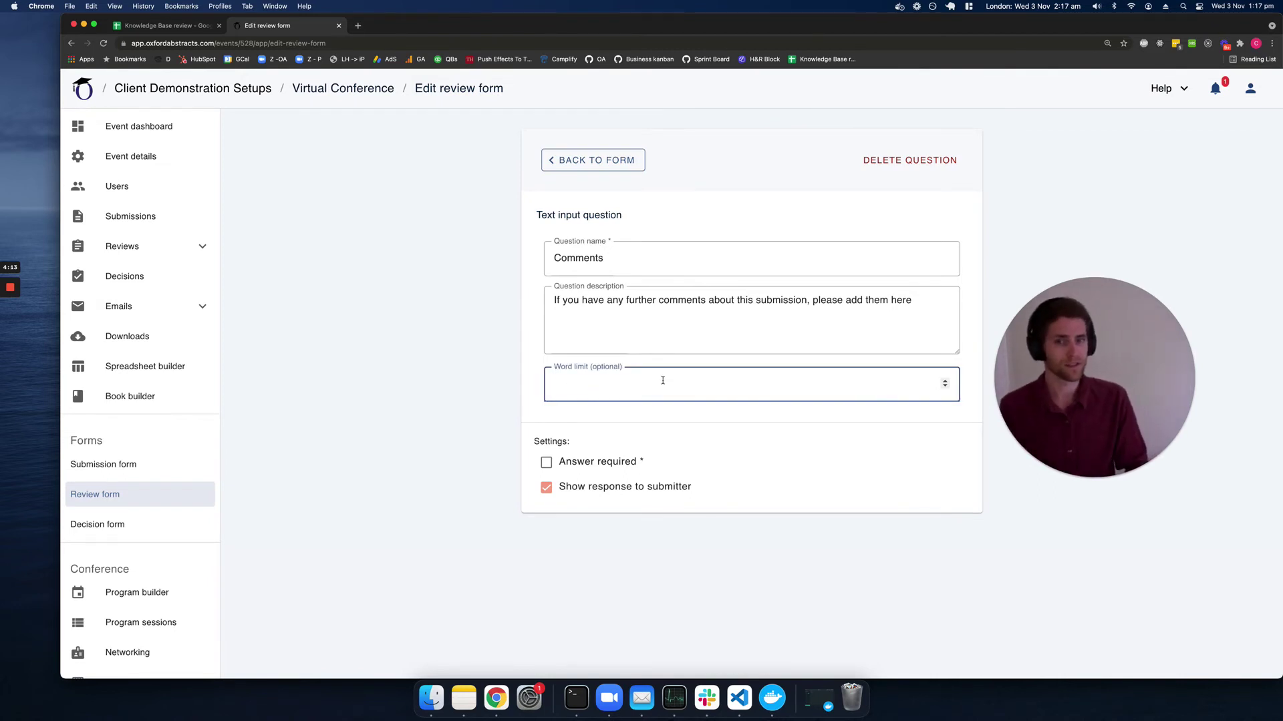
{"action": "left_click", "coordinate": [598, 167]}
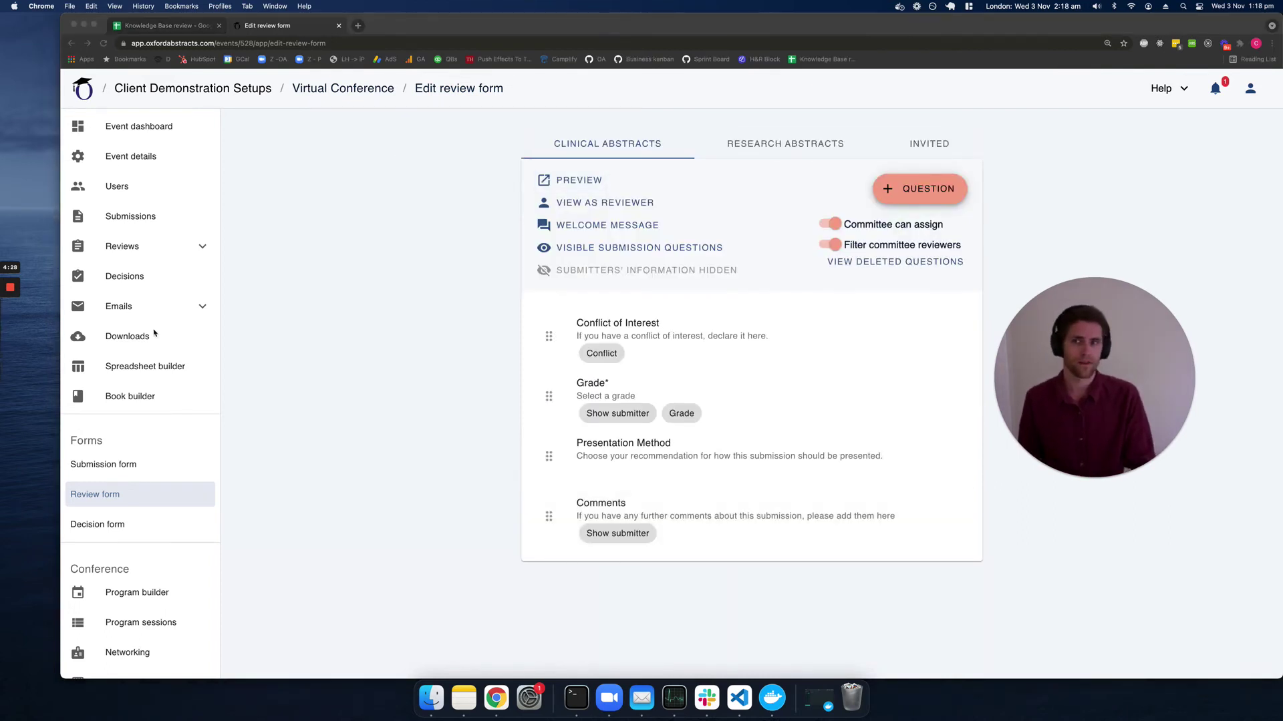
{"action": "mouse_move", "coordinate": [3, 312]}
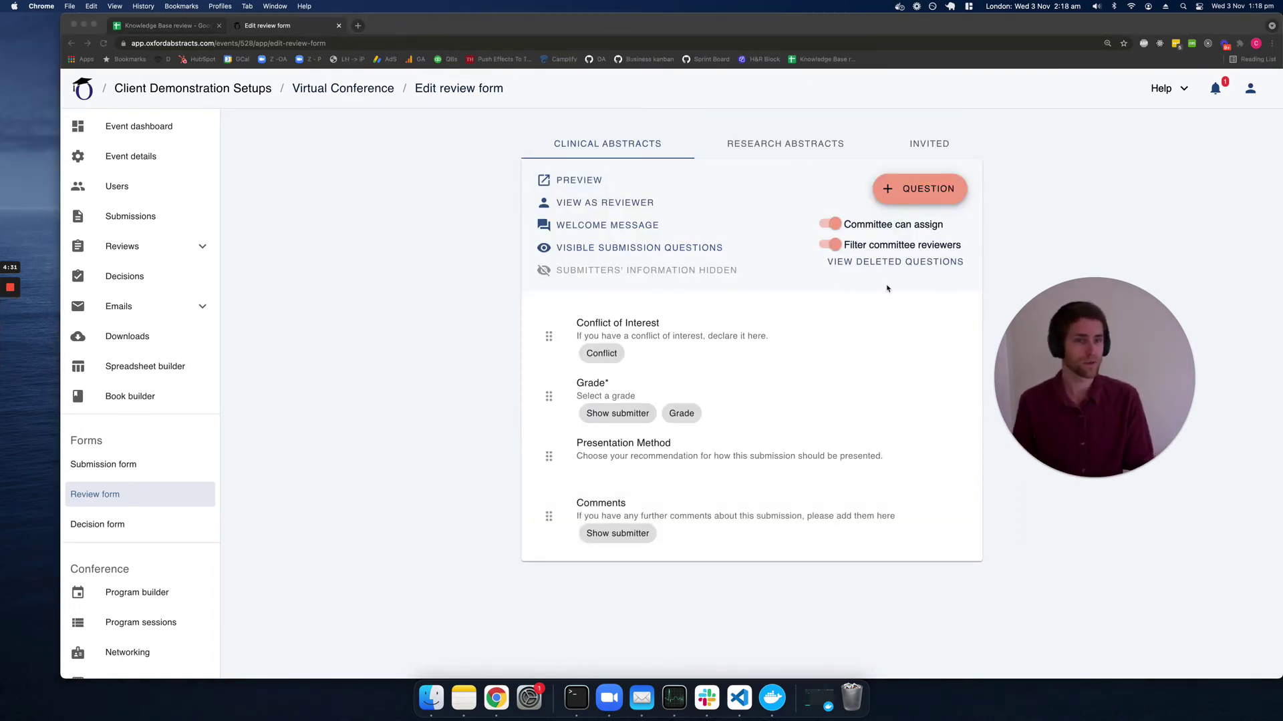
{"action": "left_click", "coordinate": [928, 187]}
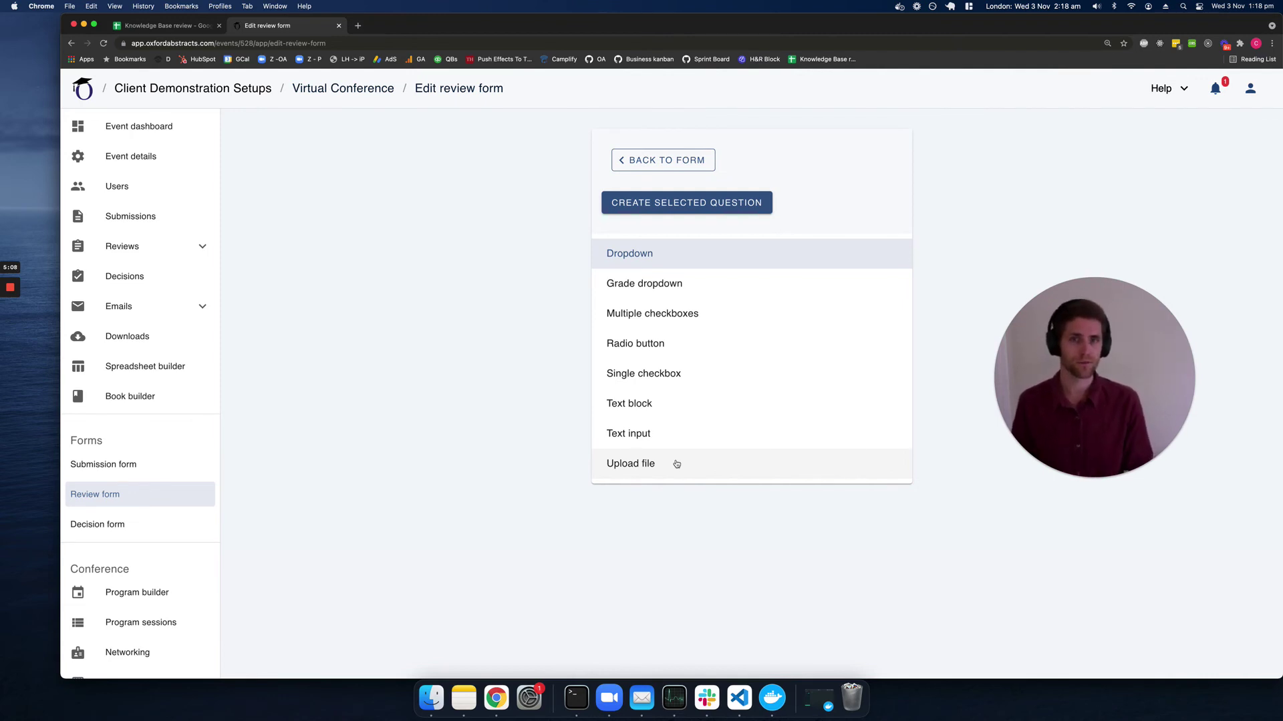
{"action": "left_click", "coordinate": [663, 160]}
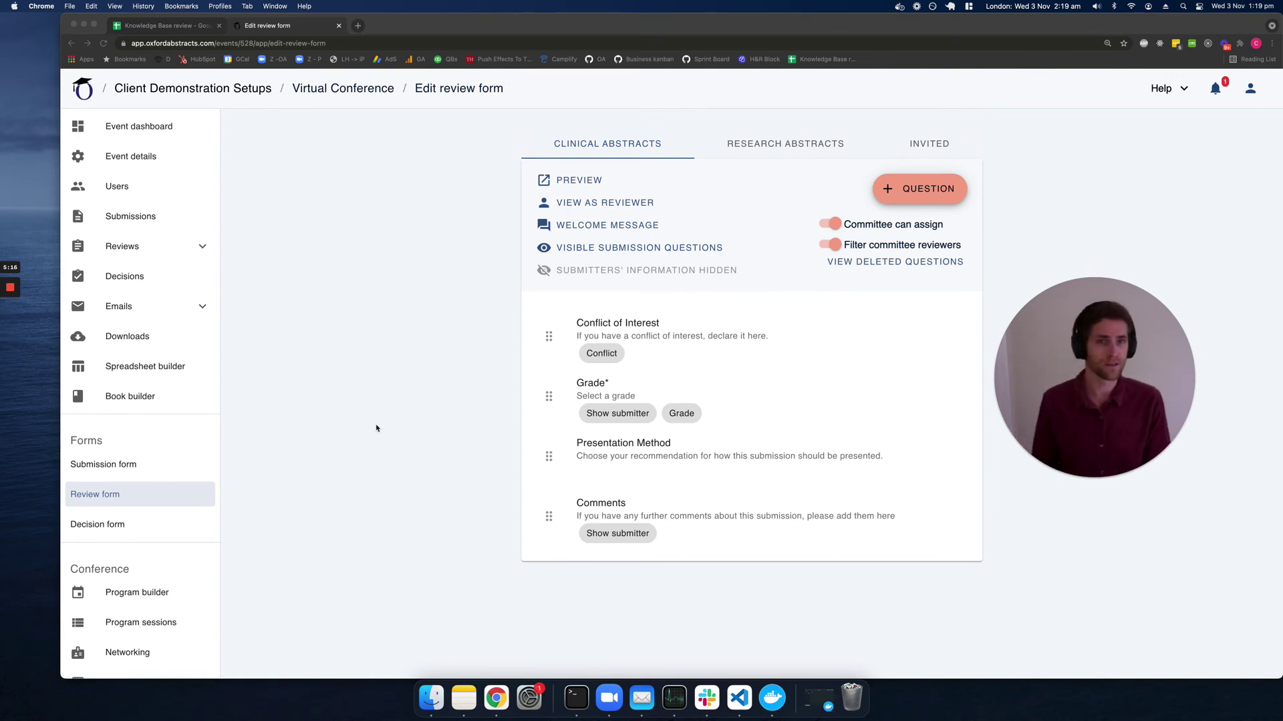
Delete the Presentation Method question, leaving Conflict of Interest, Grade and Comments on the form.
{"action": "left_click", "coordinate": [659, 449]}
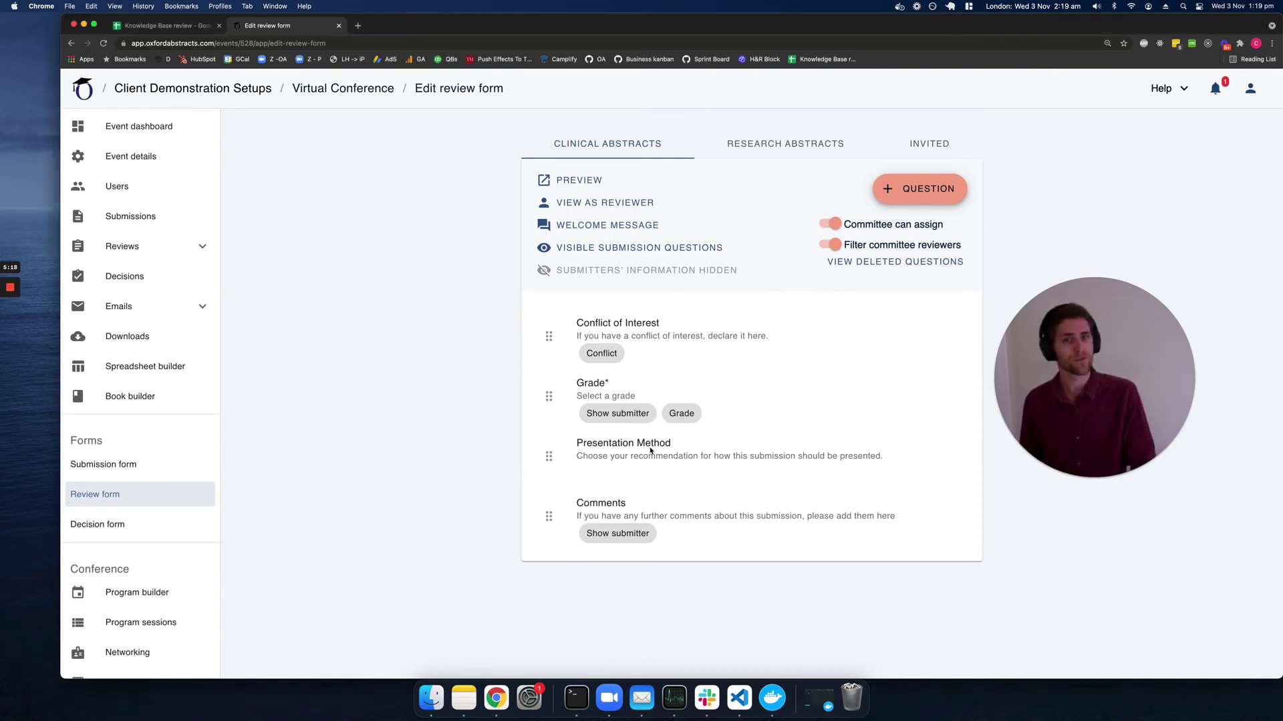
{"action": "left_click", "coordinate": [657, 454]}
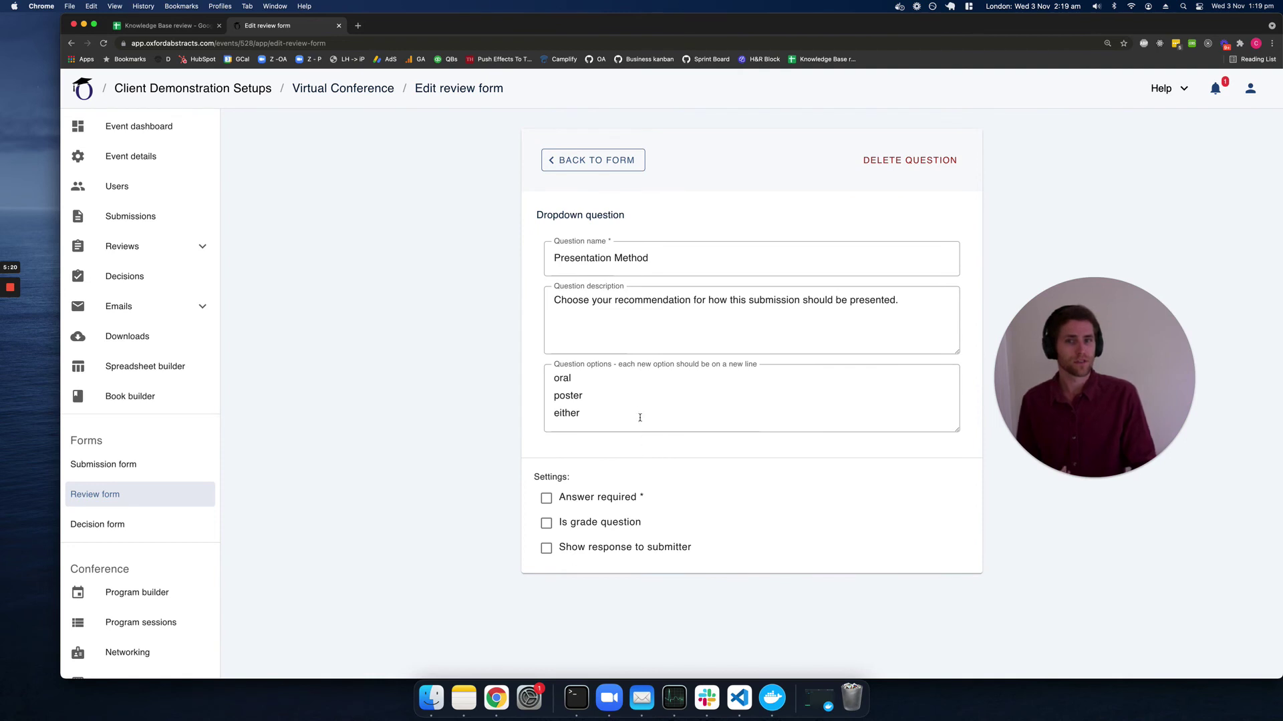
{"action": "left_click", "coordinate": [893, 161]}
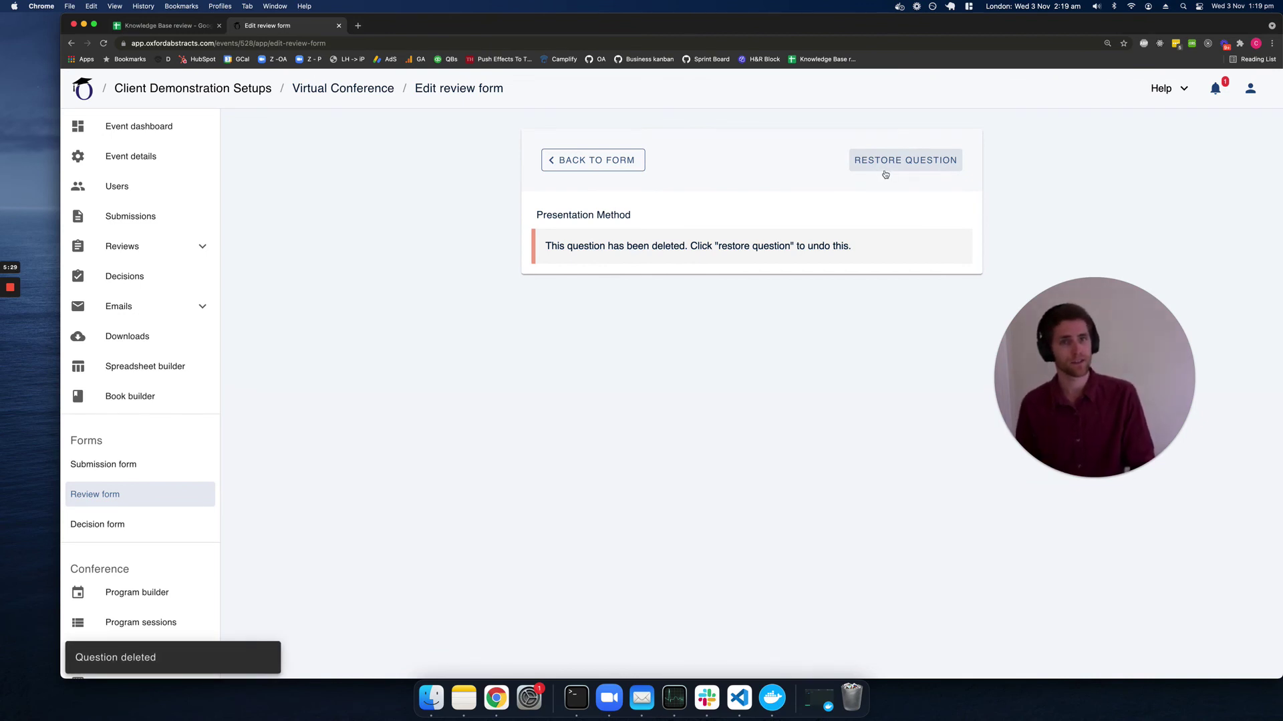
{"action": "left_click", "coordinate": [615, 164]}
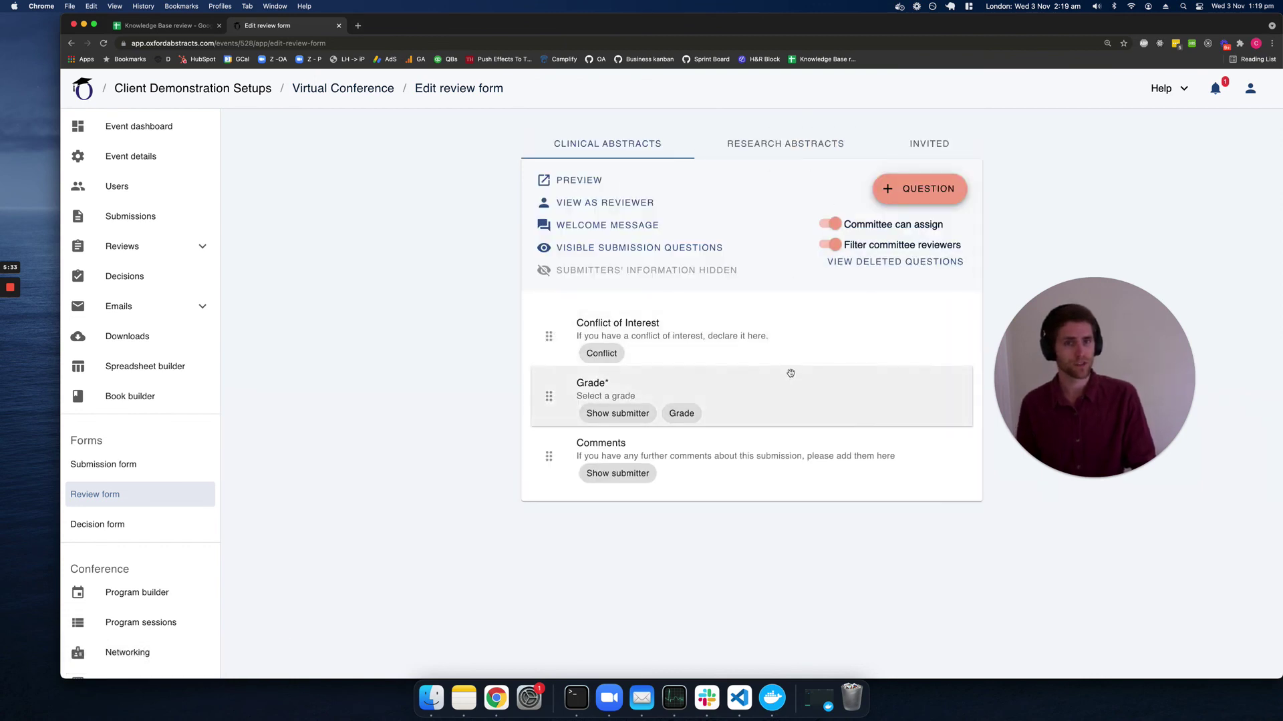
Restore Presentation Method from the deleted questions list so it appears last, after Comments.
{"action": "left_click", "coordinate": [898, 264]}
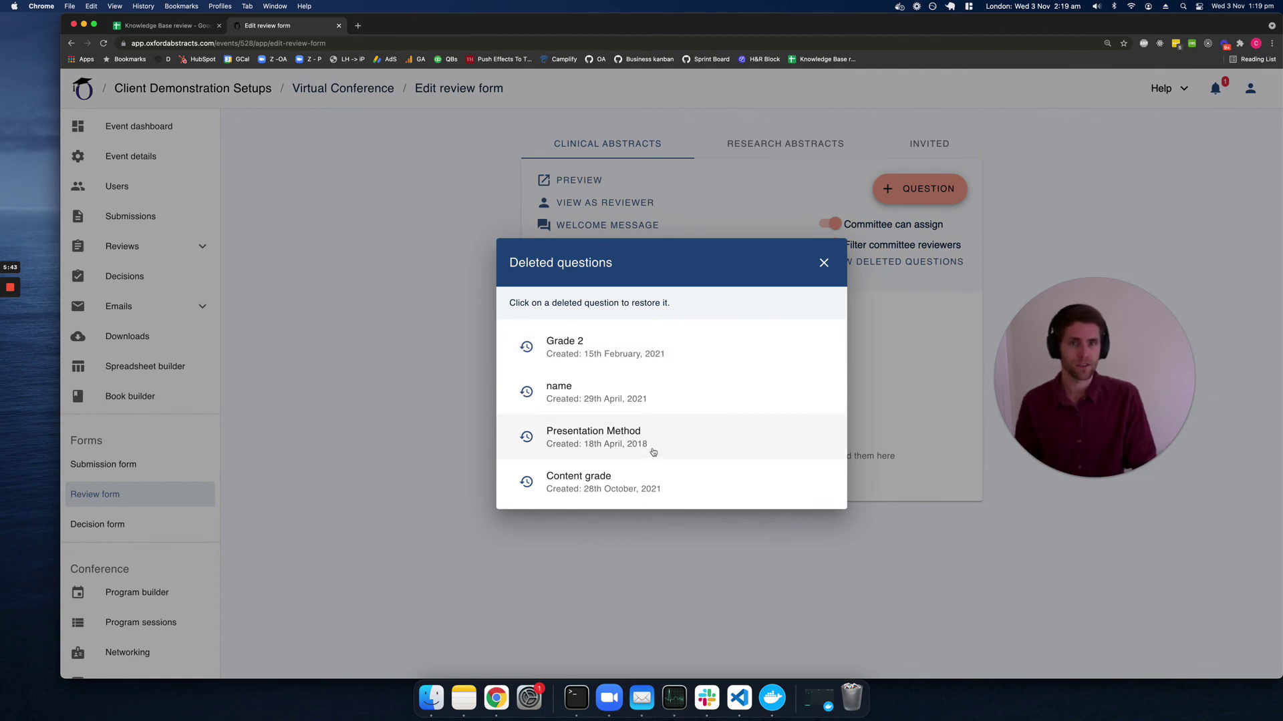
{"action": "left_click", "coordinate": [527, 438]}
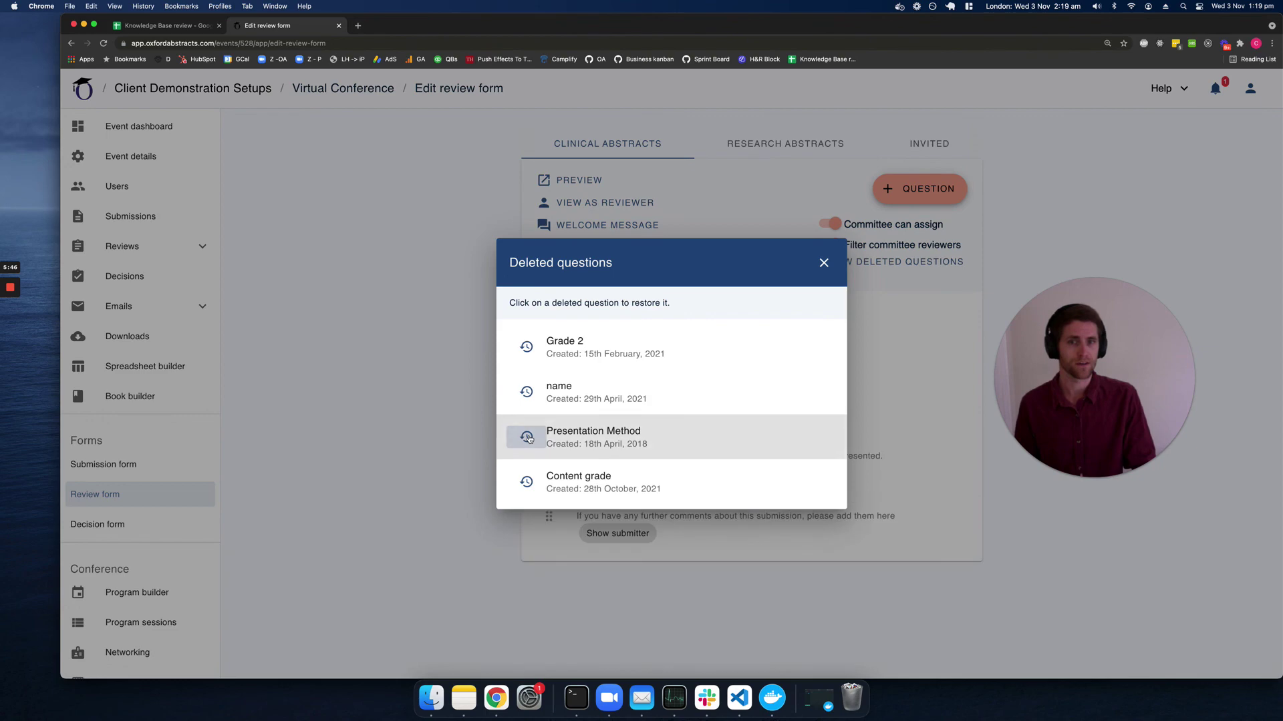
{"action": "left_click", "coordinate": [444, 455]}
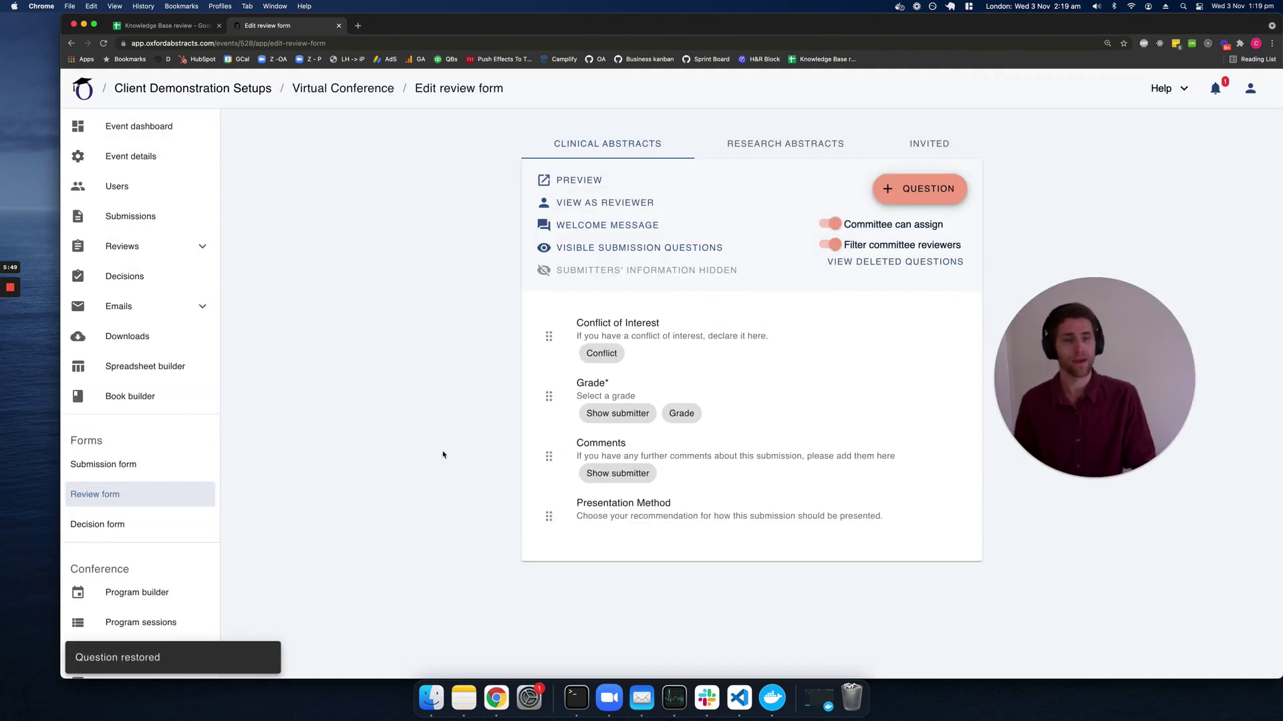